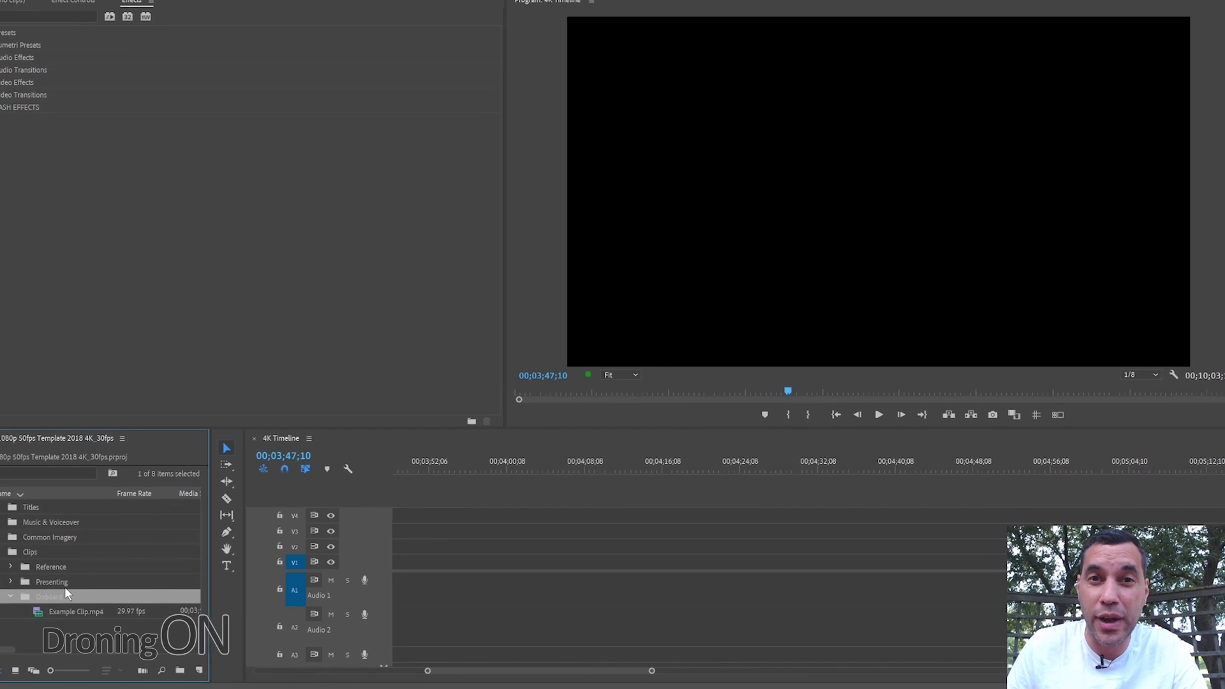
Select the Reference folder among the project's clip folders
click(63, 568)
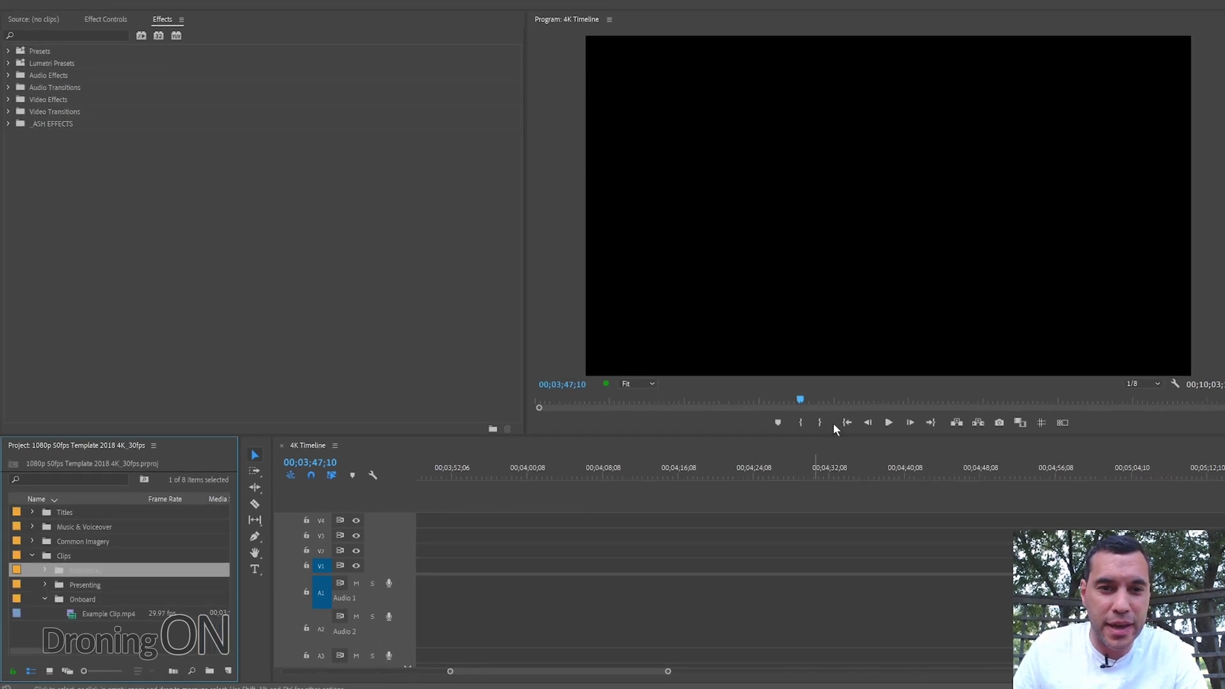
Place Example Clip.mp4 on the first video and audio tracks of the 4K Timeline
drag(101, 612, 540, 576)
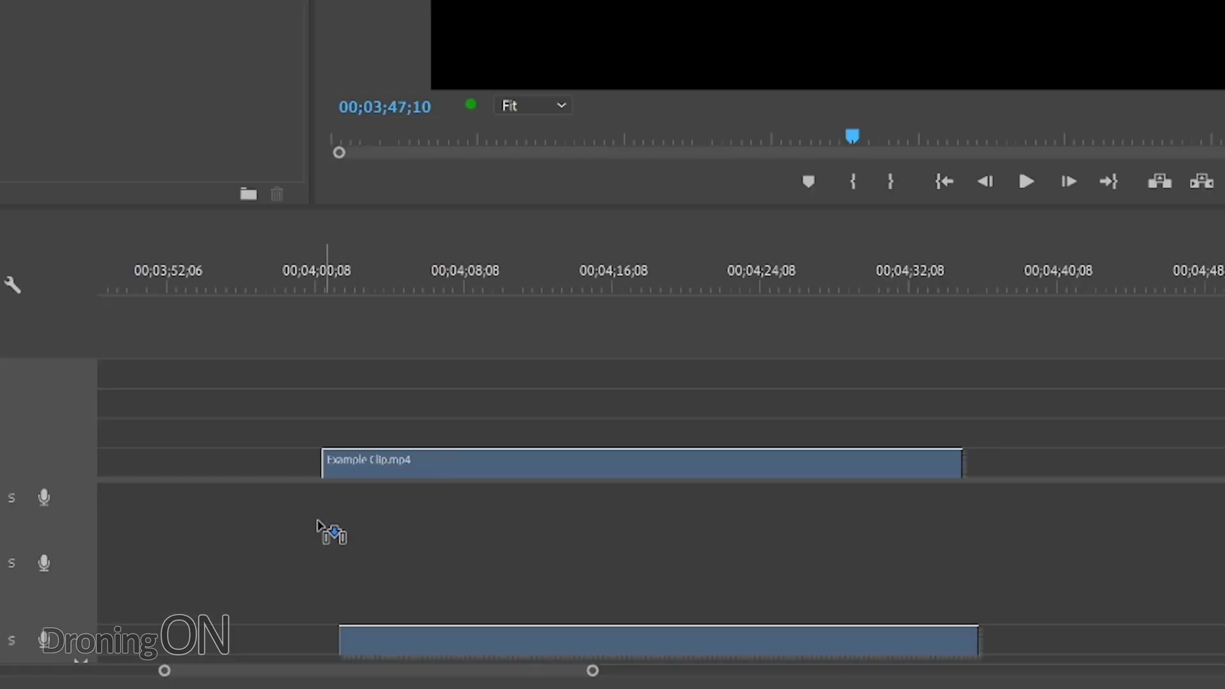
drag(317, 522, 316, 531)
drag(334, 449, 334, 450)
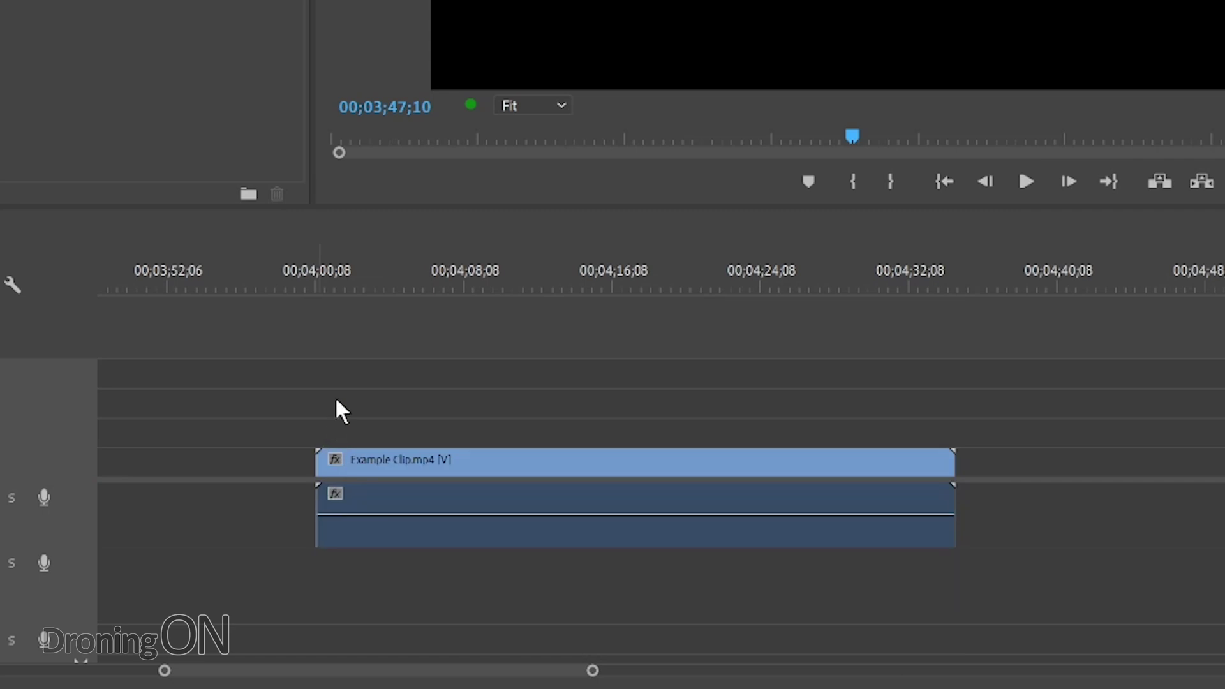
click(317, 273)
drag(316, 272, 340, 274)
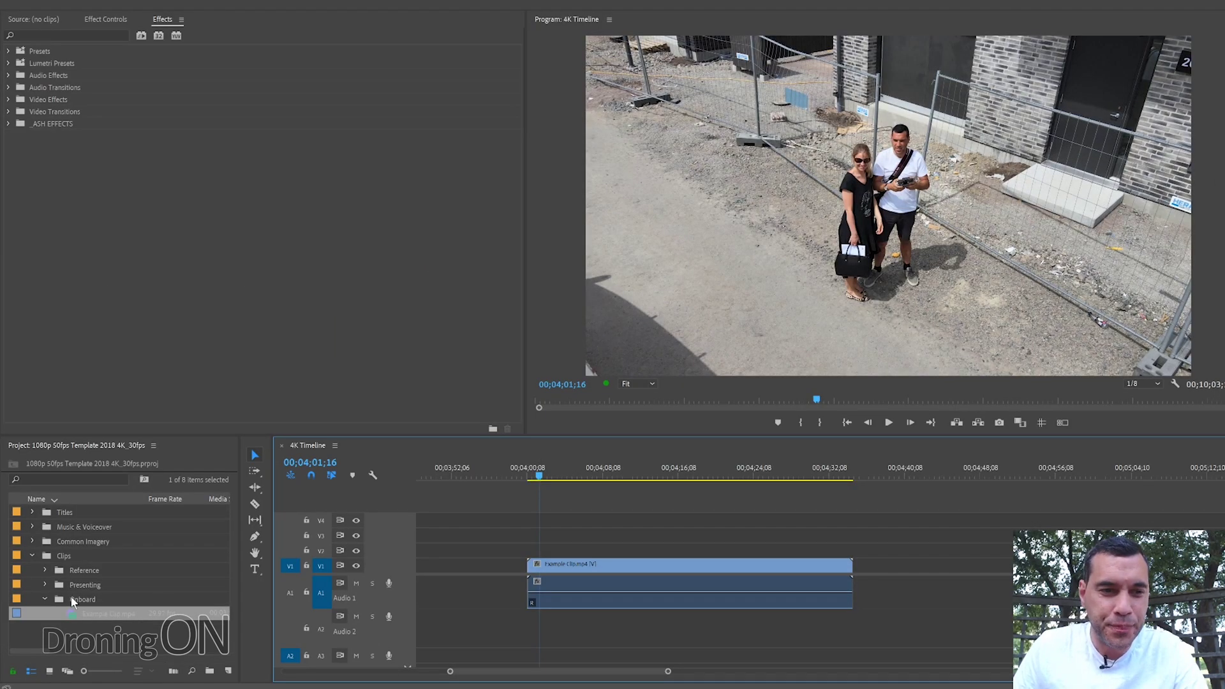
Load Example Clip.mp4 in the Source Monitor, play it, and widen the Source panel
double_click(112, 615)
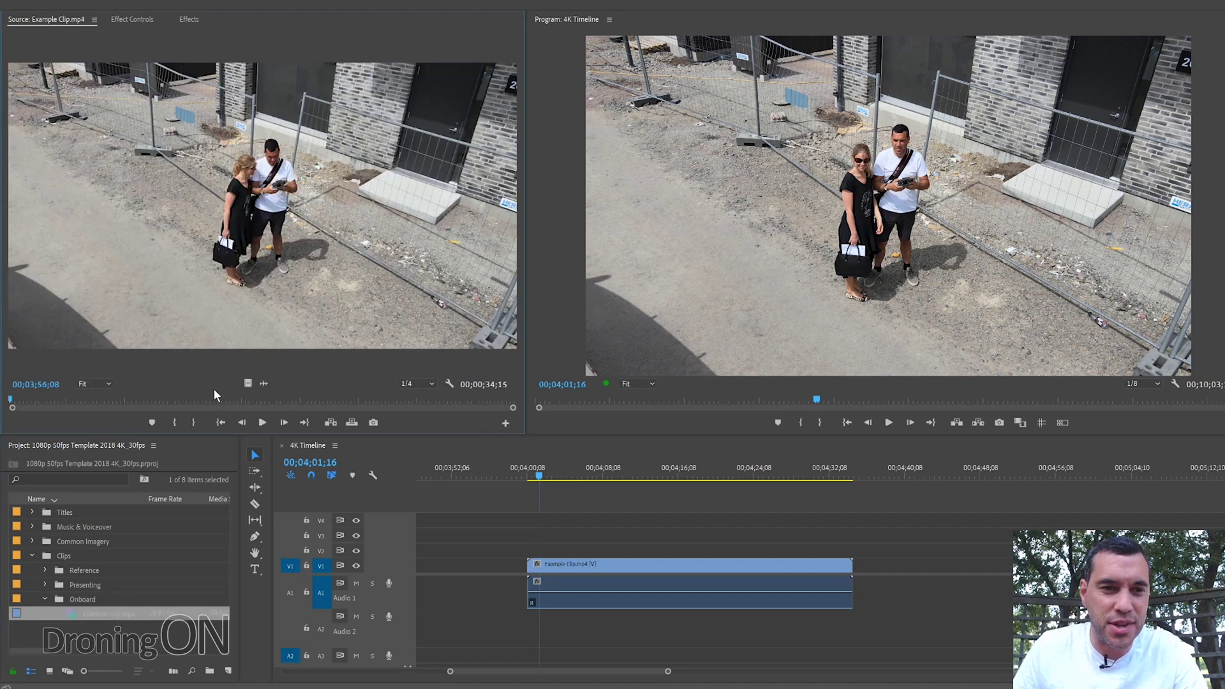
click(263, 421)
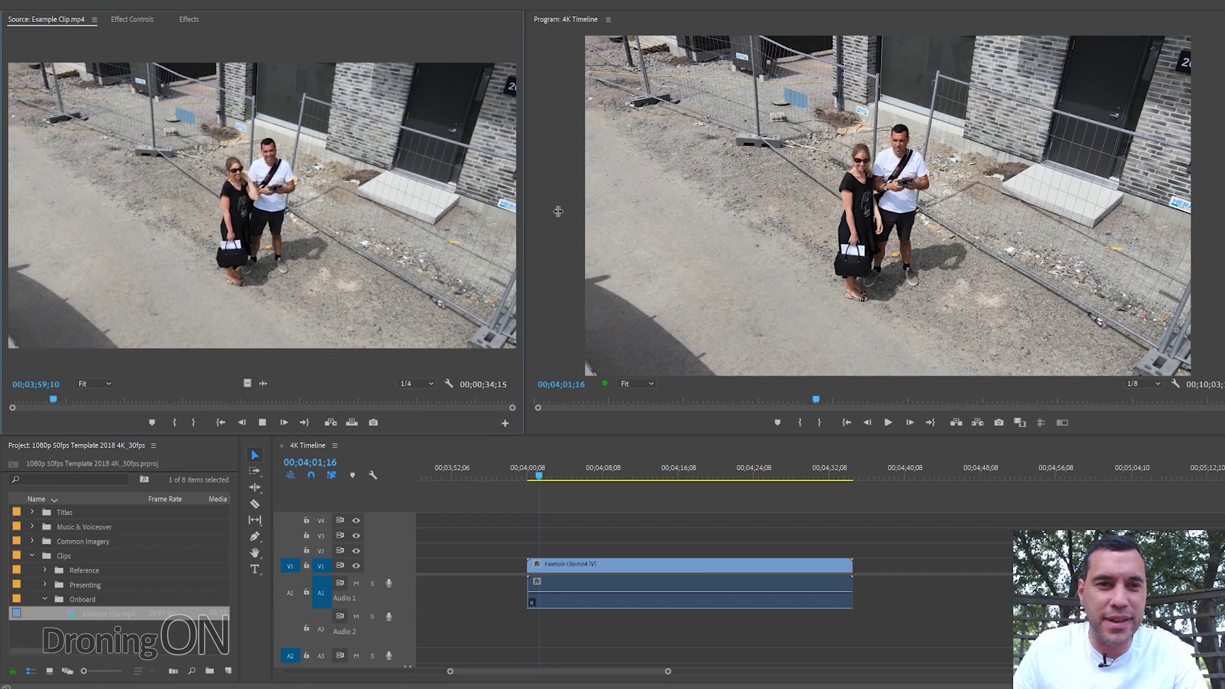
drag(525, 212, 563, 214)
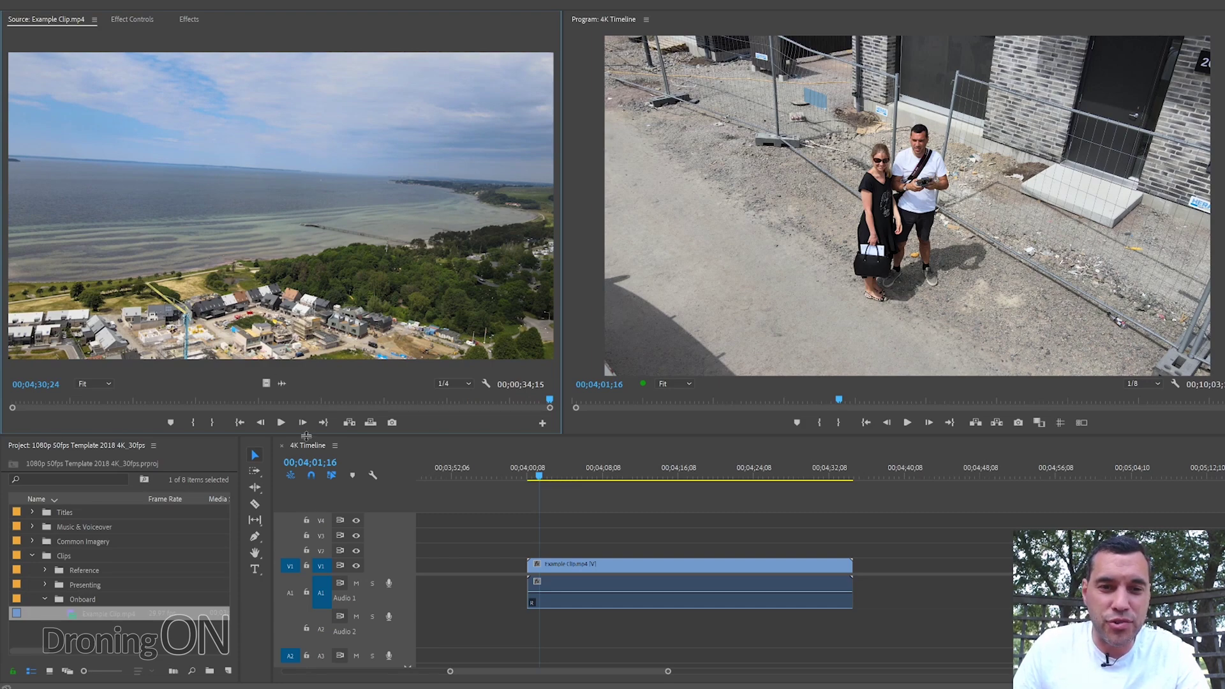
Scrub through the drone clip to the coastal shot at 00;04;29;20
click(621, 564)
click(556, 473)
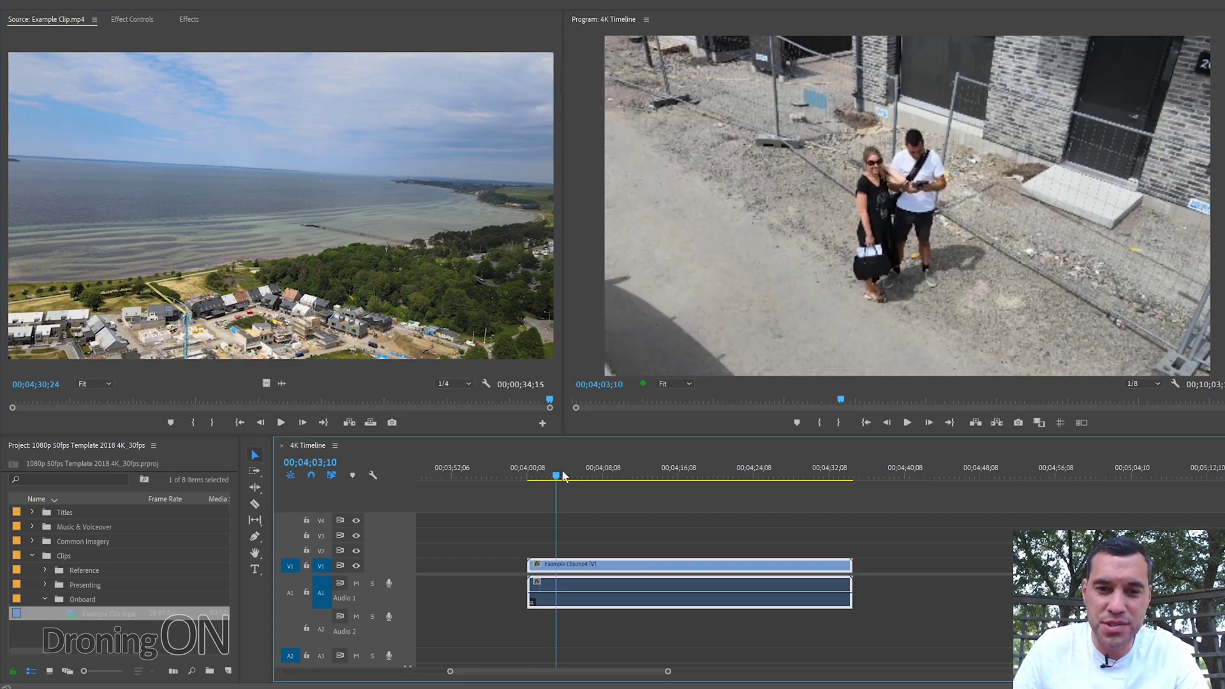
drag(673, 465, 798, 462)
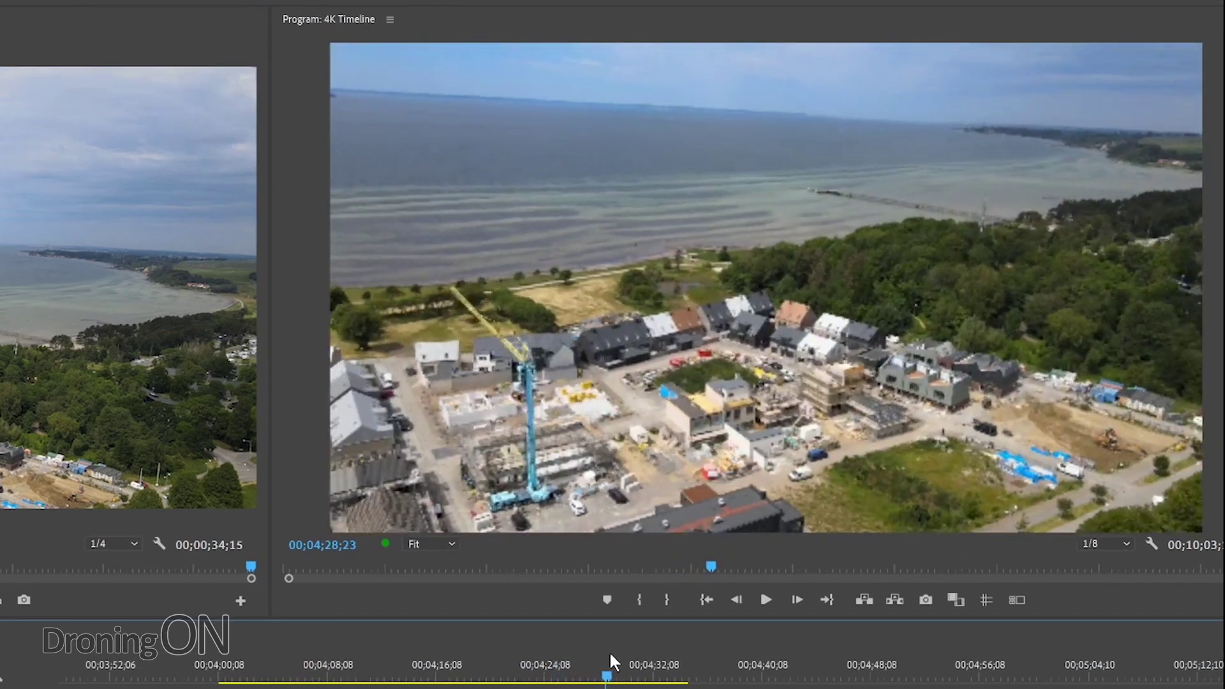
drag(611, 655, 619, 651)
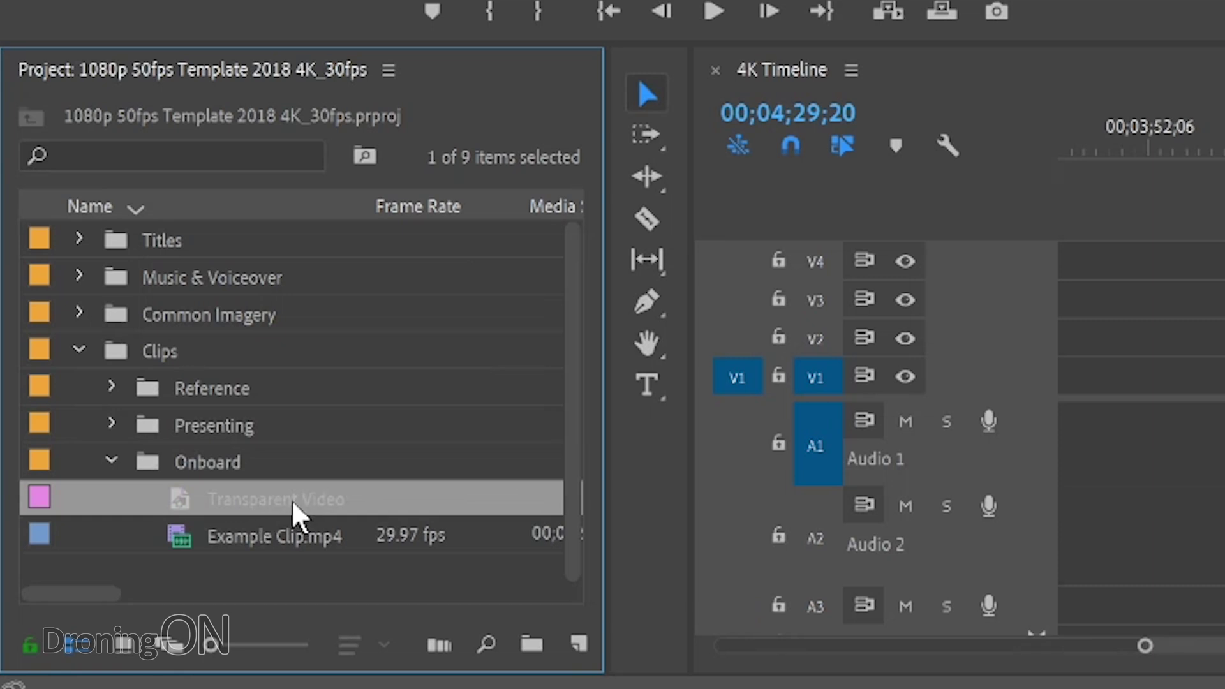
Put Transparent Video on V2 above the drone clip, extended to its full length
click(260, 541)
click(245, 511)
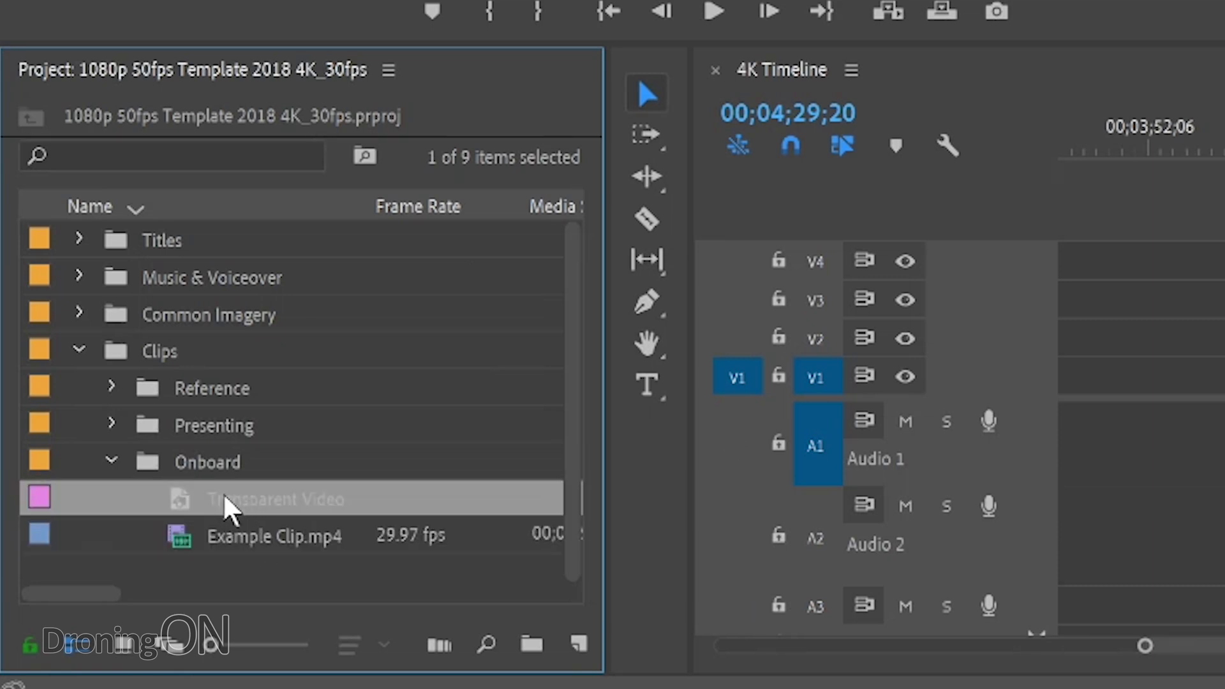
drag(249, 514, 1222, 338)
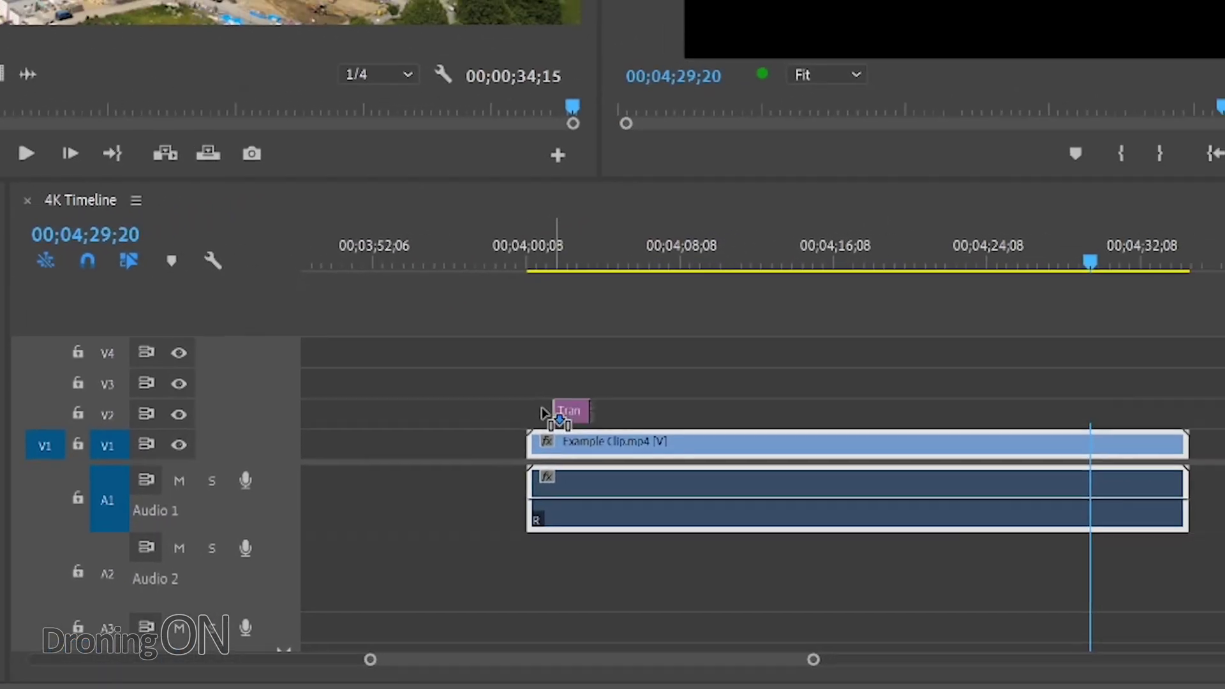
drag(540, 414, 534, 419)
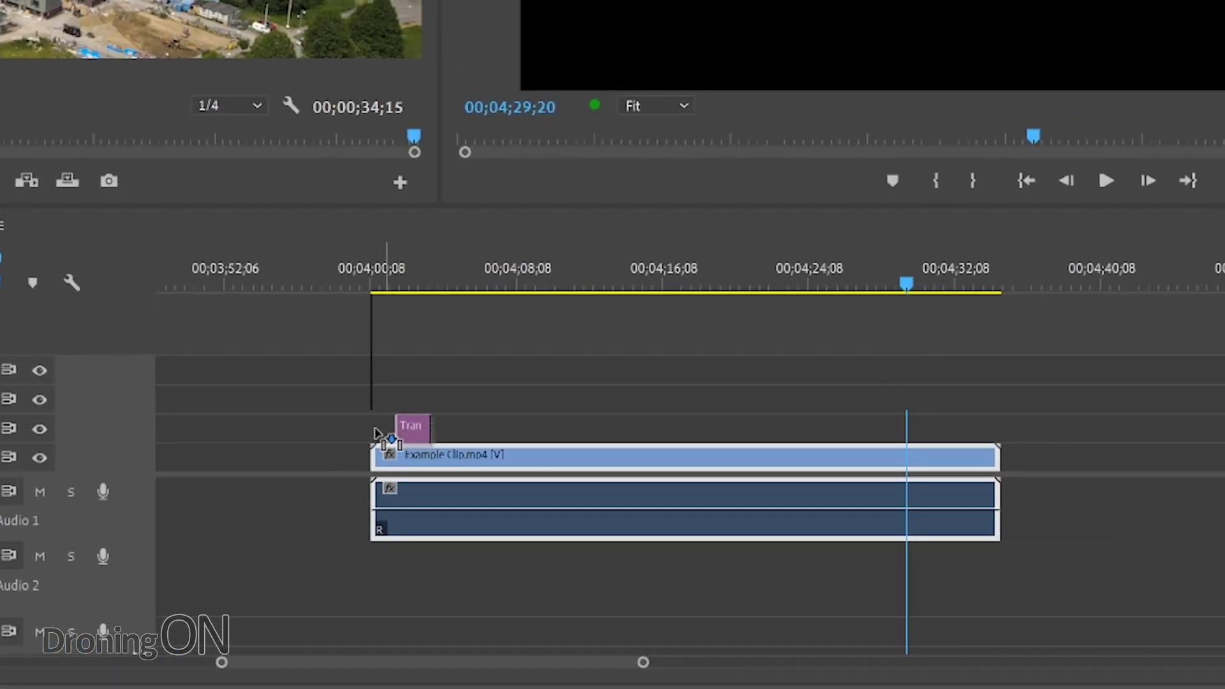
drag(431, 454, 431, 446)
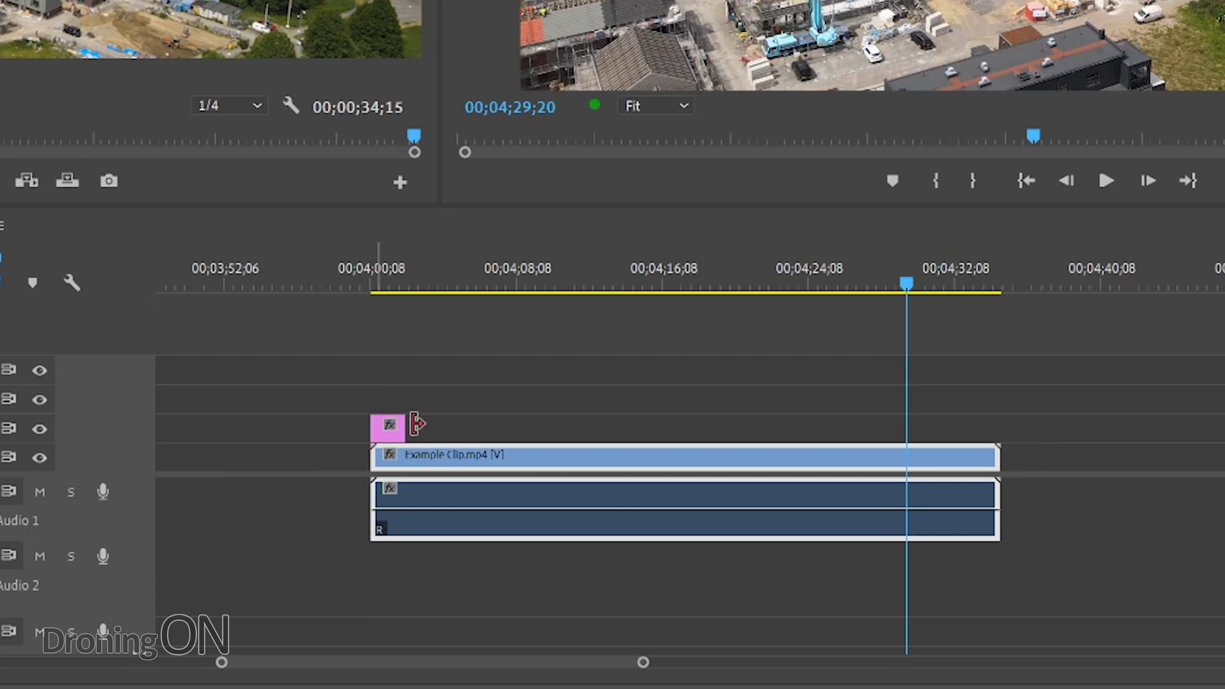
click(416, 424)
drag(914, 434, 1000, 431)
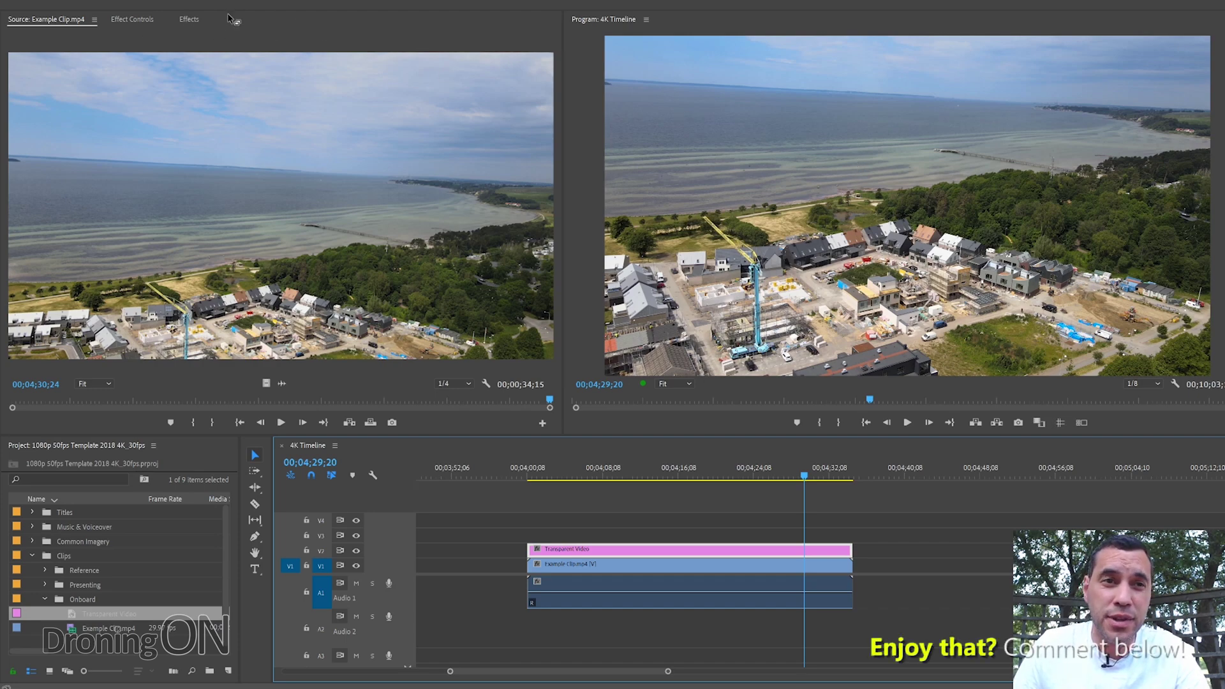
click(190, 19)
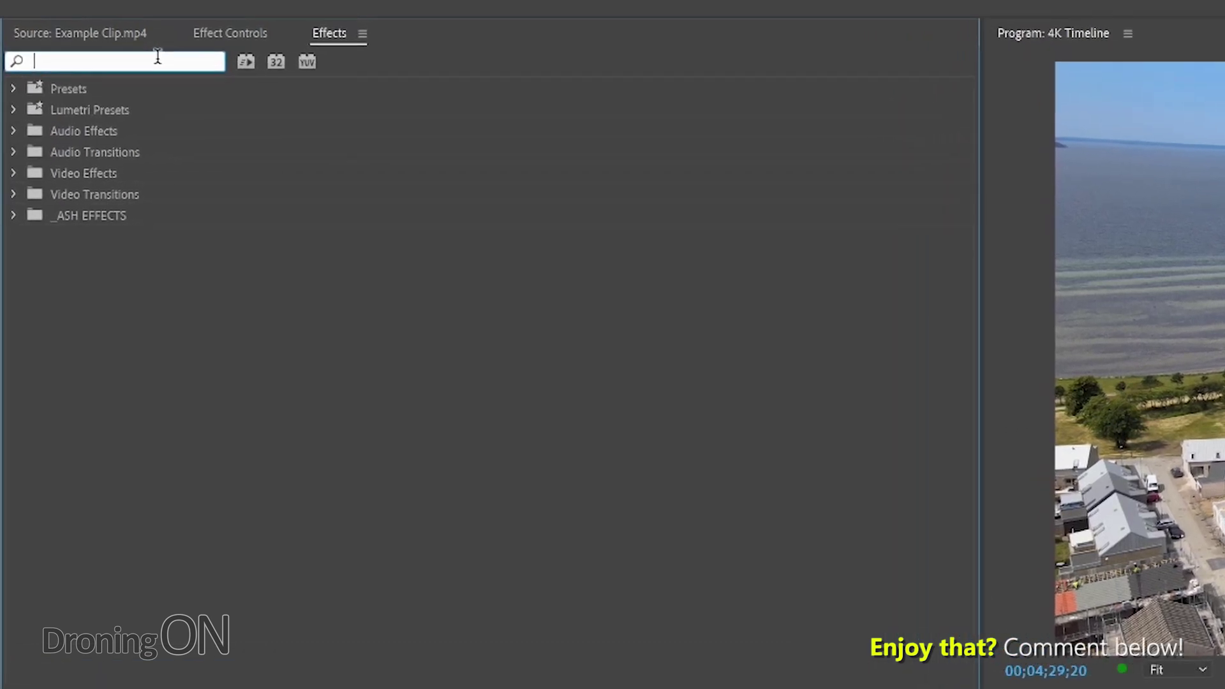
Search 'grid' and apply the Grid effect to the Transparent Video clip
text(grid)
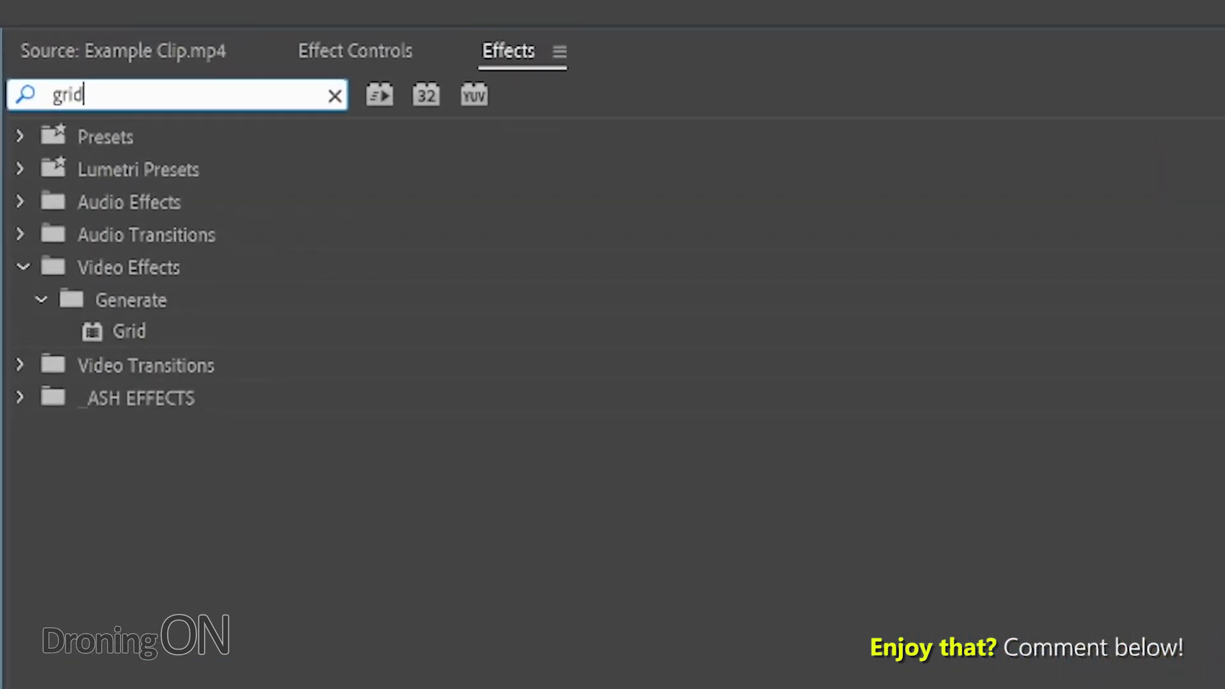
click(105, 323)
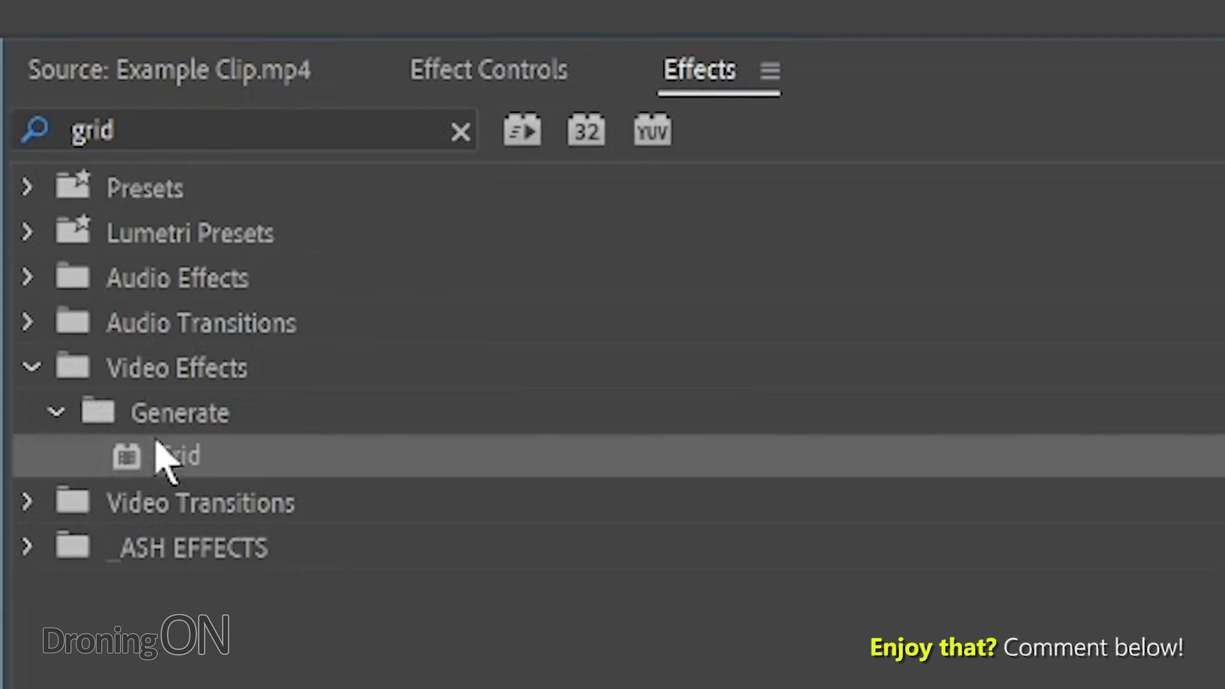
mouse_move(160, 452)
mouse_down()
mouse_move(186, 471)
mouse_move(174, 458)
mouse_up()
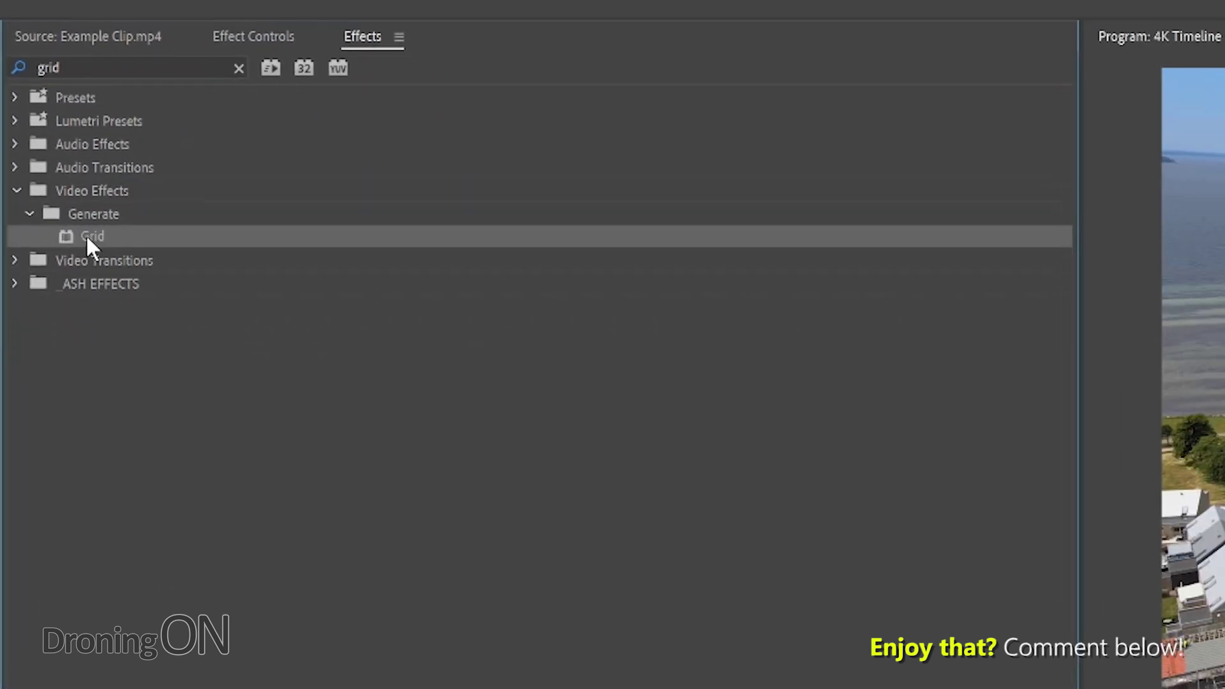
drag(97, 273, 763, 582)
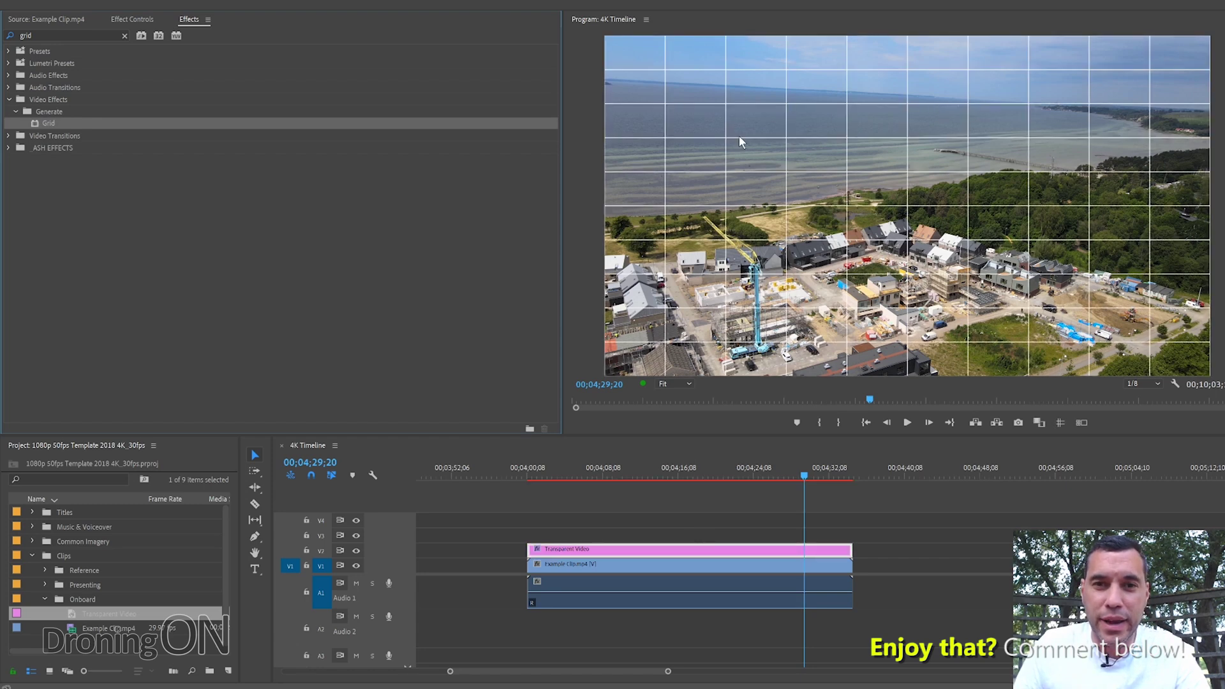
click(132, 19)
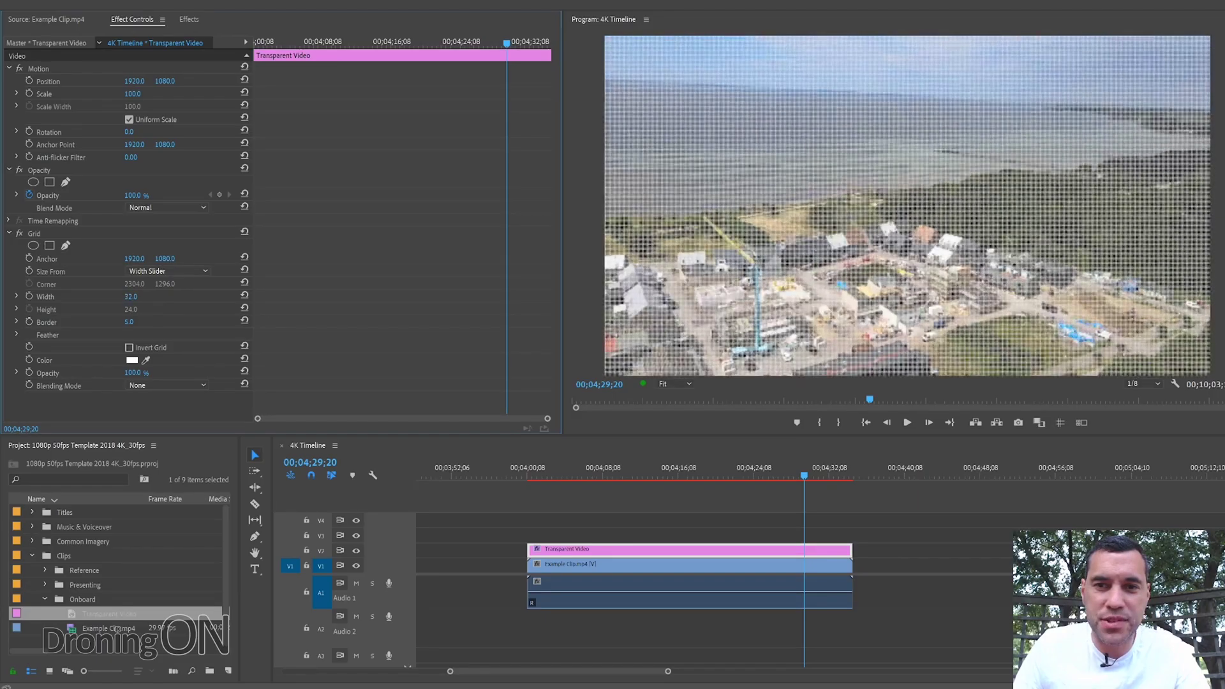
Set the Grid width to about 120, then move Transparent Video past the drone clip
drag(135, 297, 139, 298)
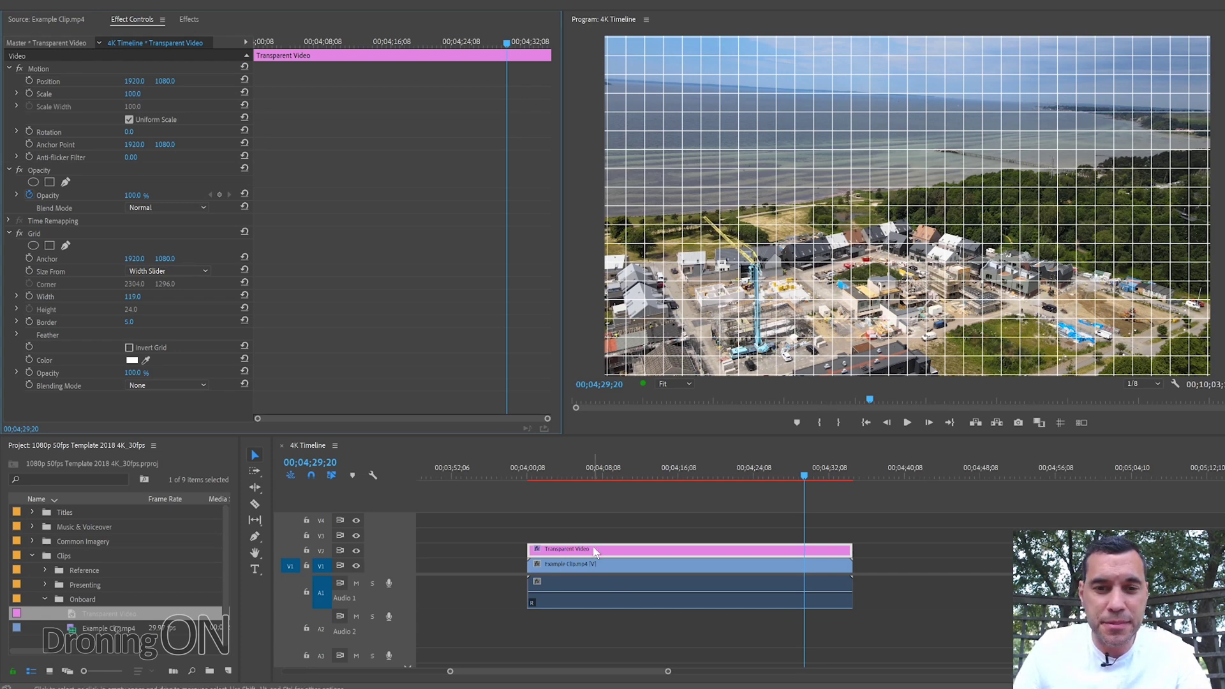
drag(568, 550, 956, 550)
click(648, 564)
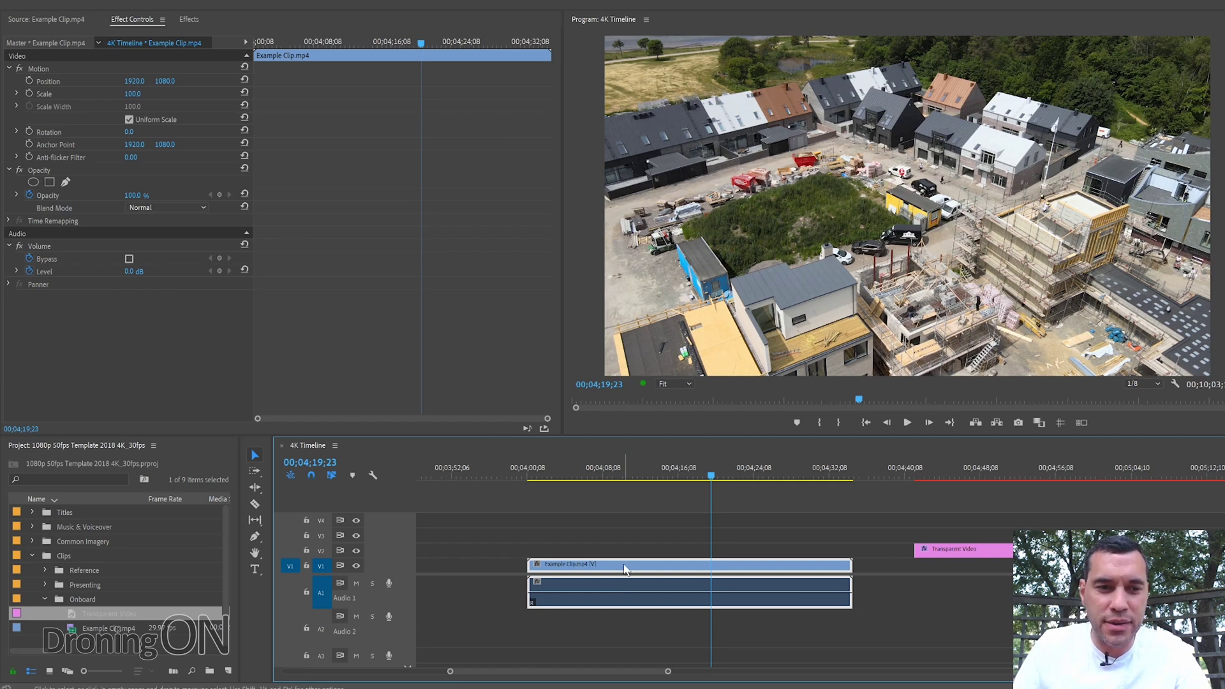
Stack a second Example Clip.mp4 copy above the original, then play and stop at 00;04;28;06
click(113, 616)
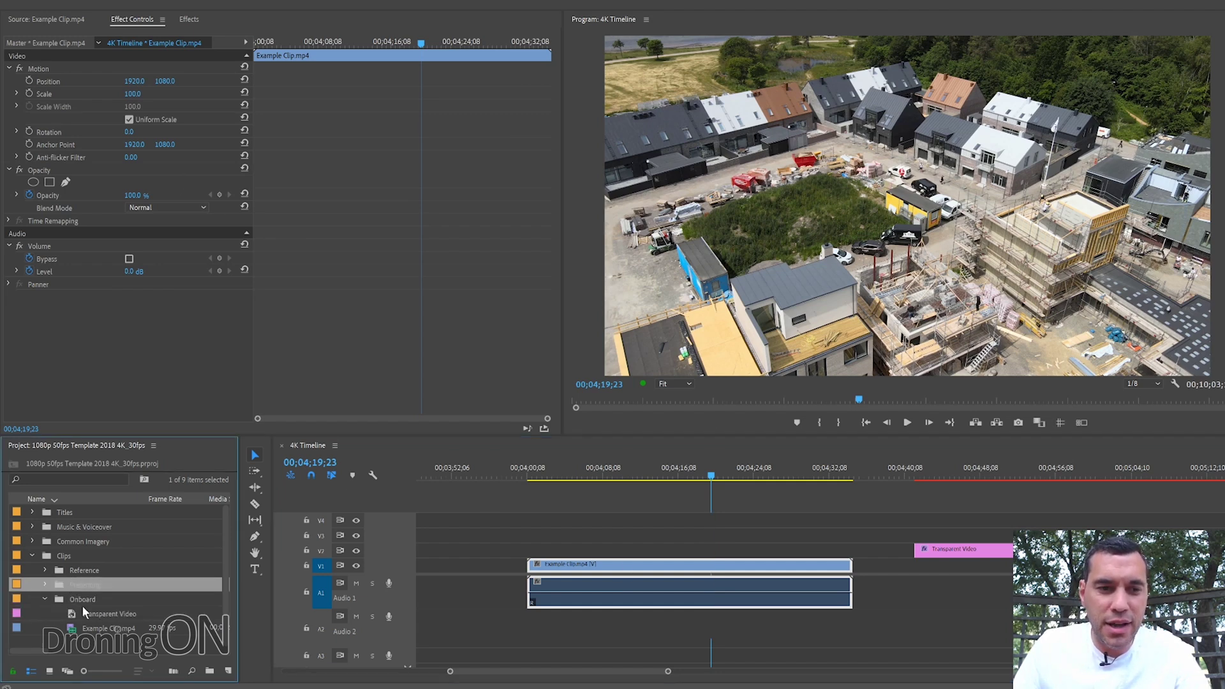
drag(101, 626, 530, 555)
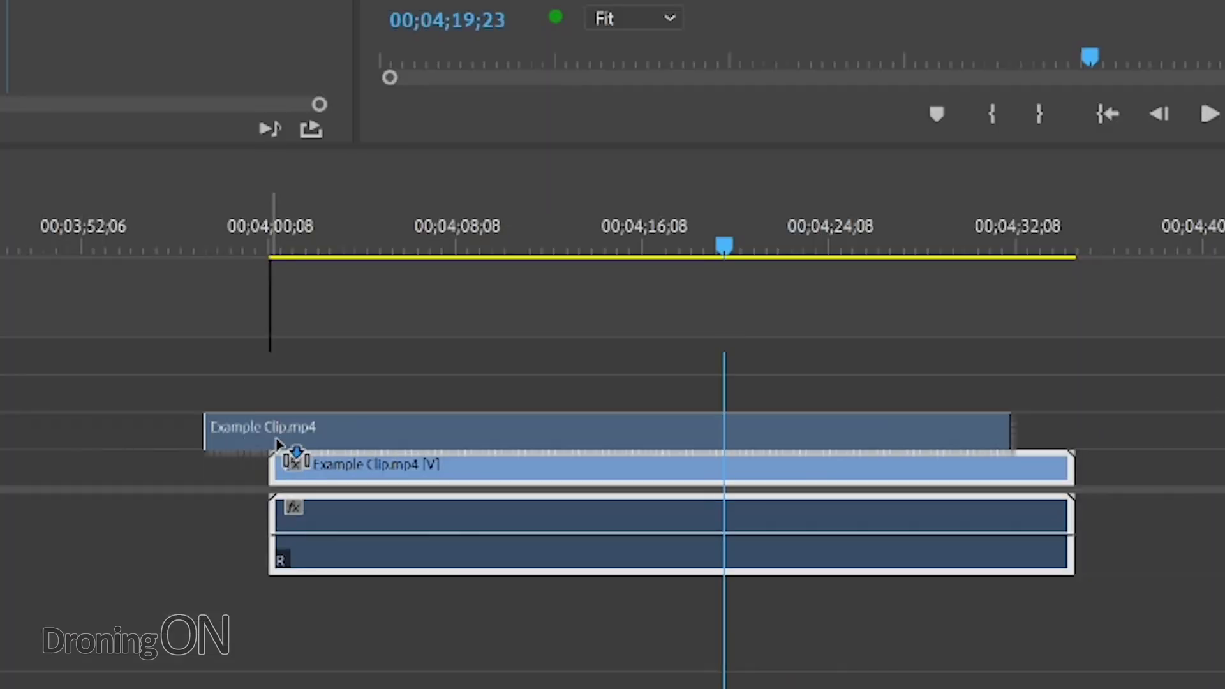
drag(279, 444, 464, 447)
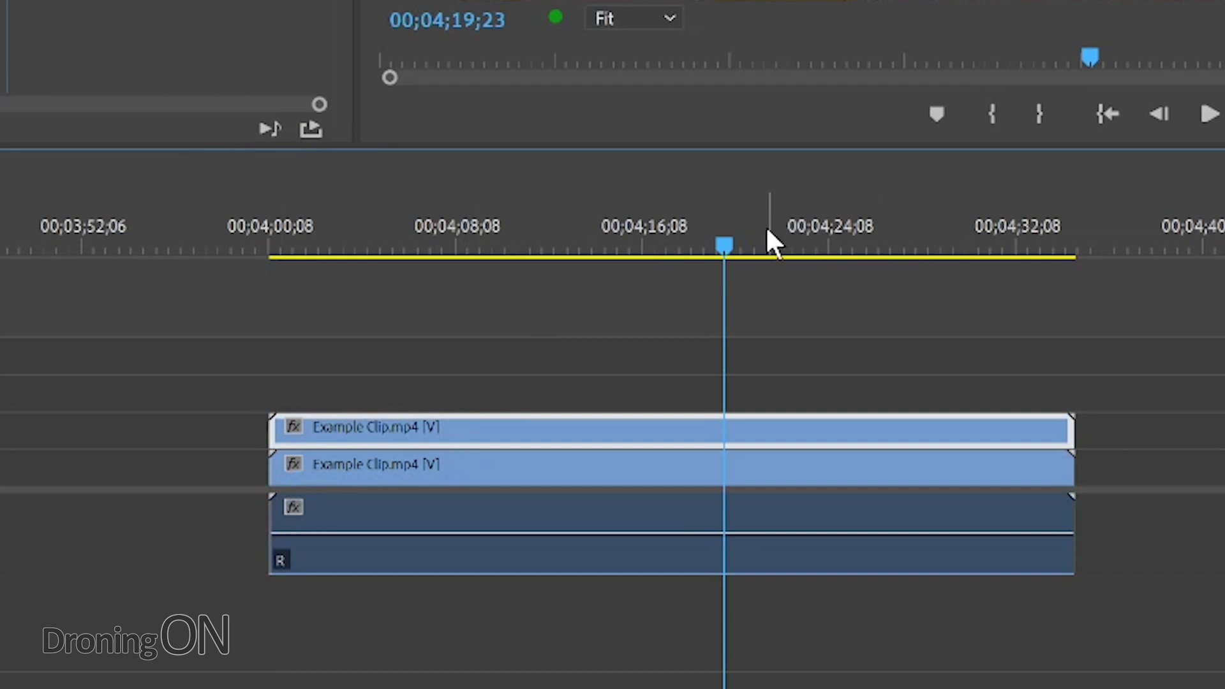
key(space)
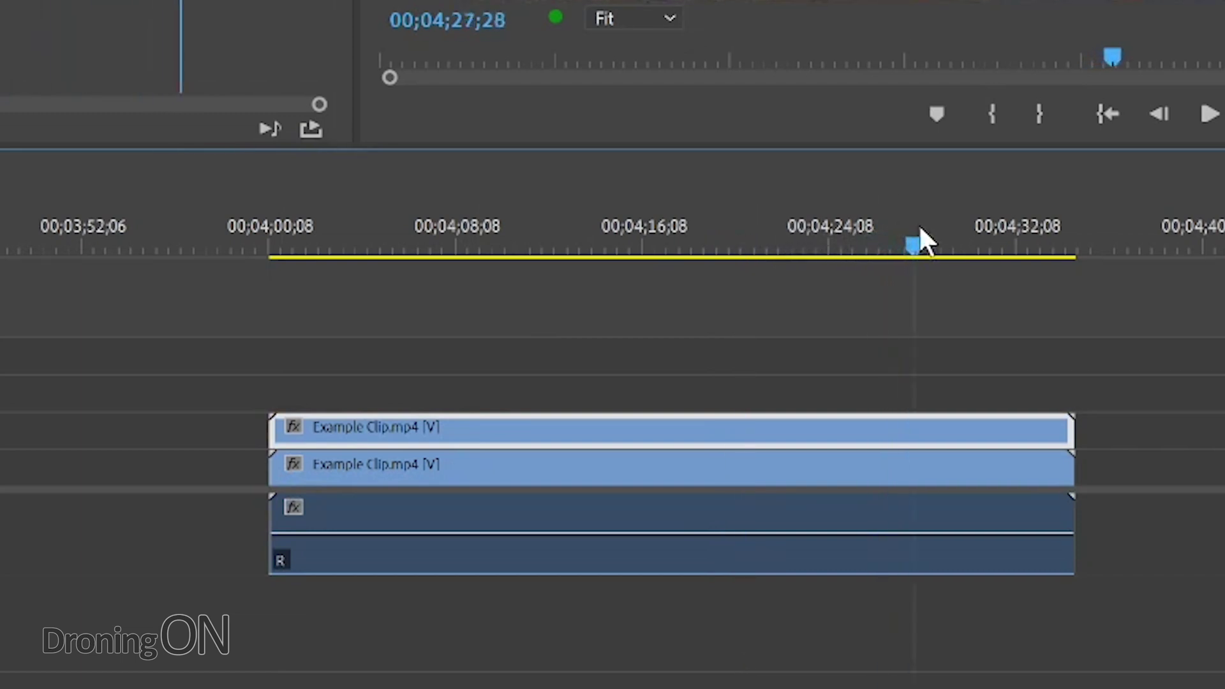
key(space)
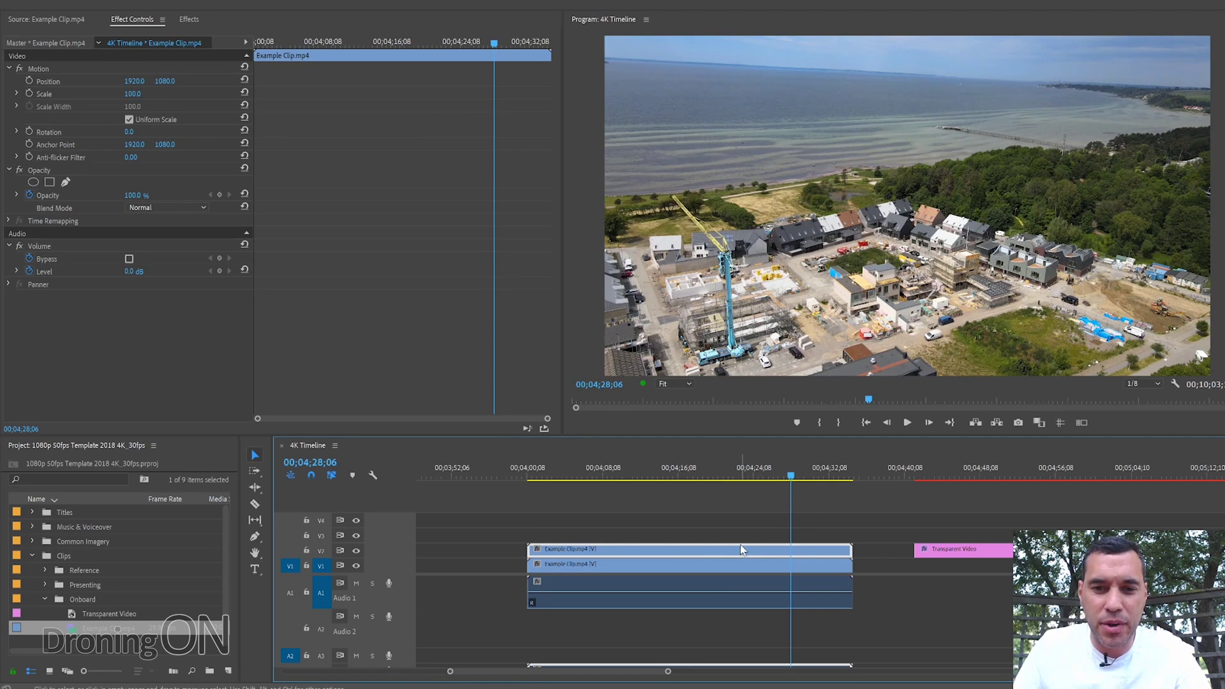
Lower the top clip copy to Position 1920, 1415 and remove the lower copy's audio
drag(164, 81, 450, 81)
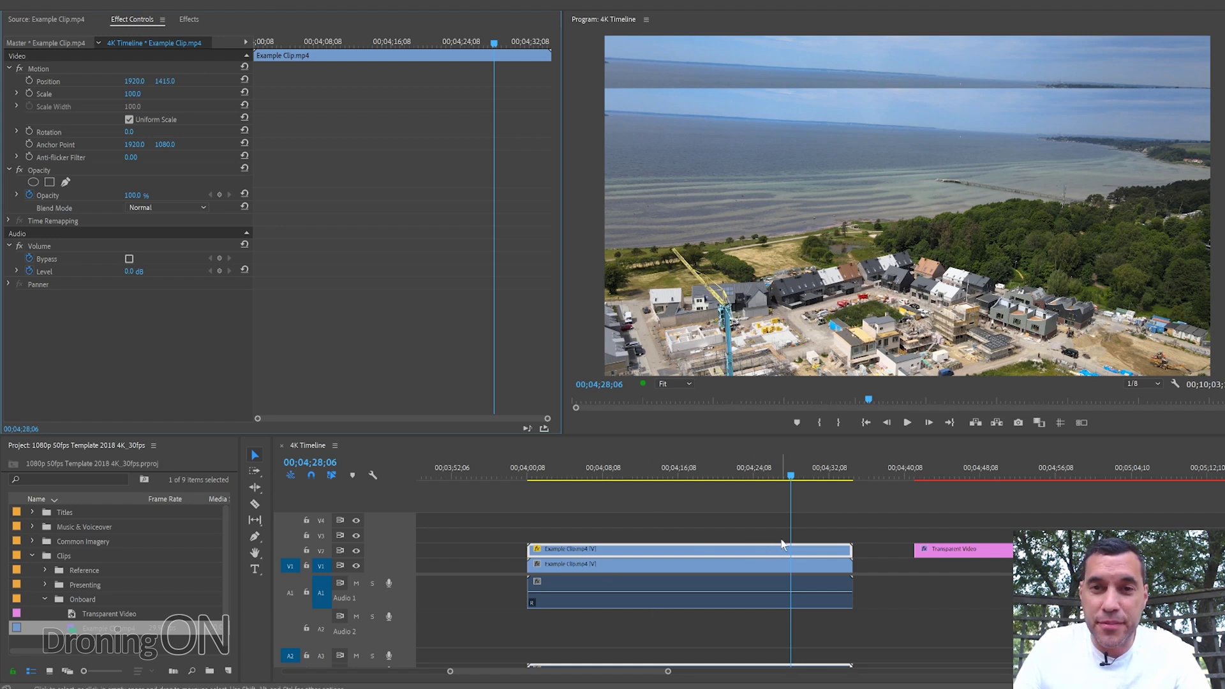
click(963, 549)
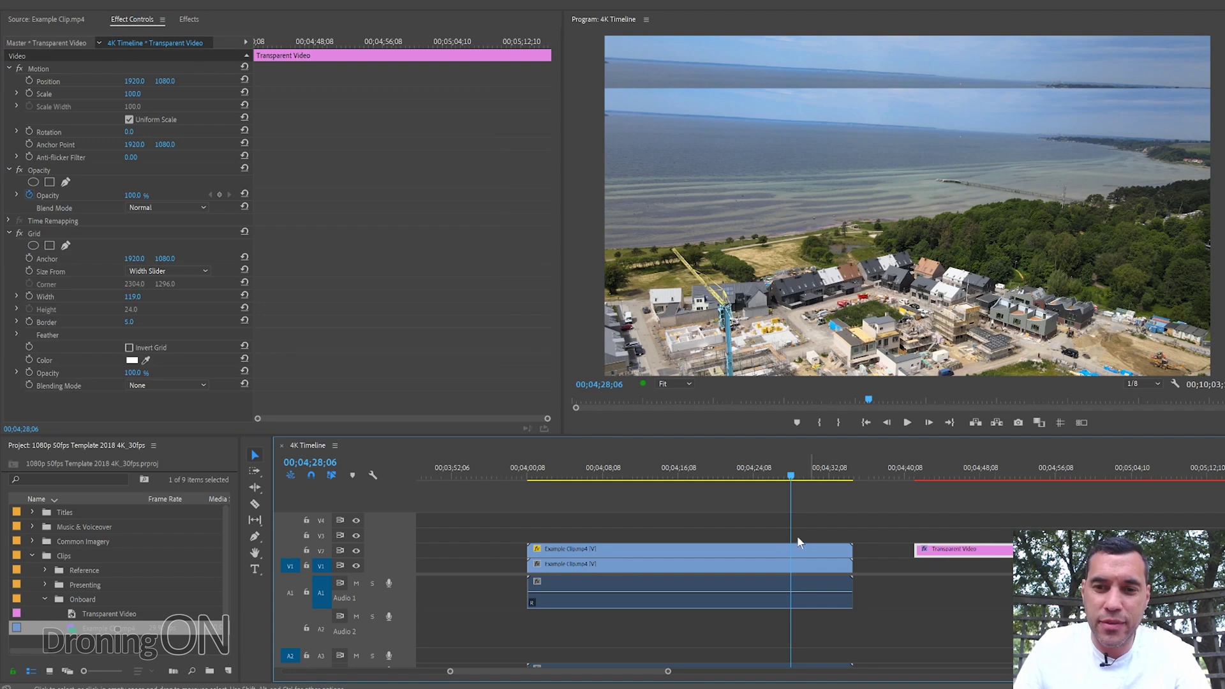
click(783, 550)
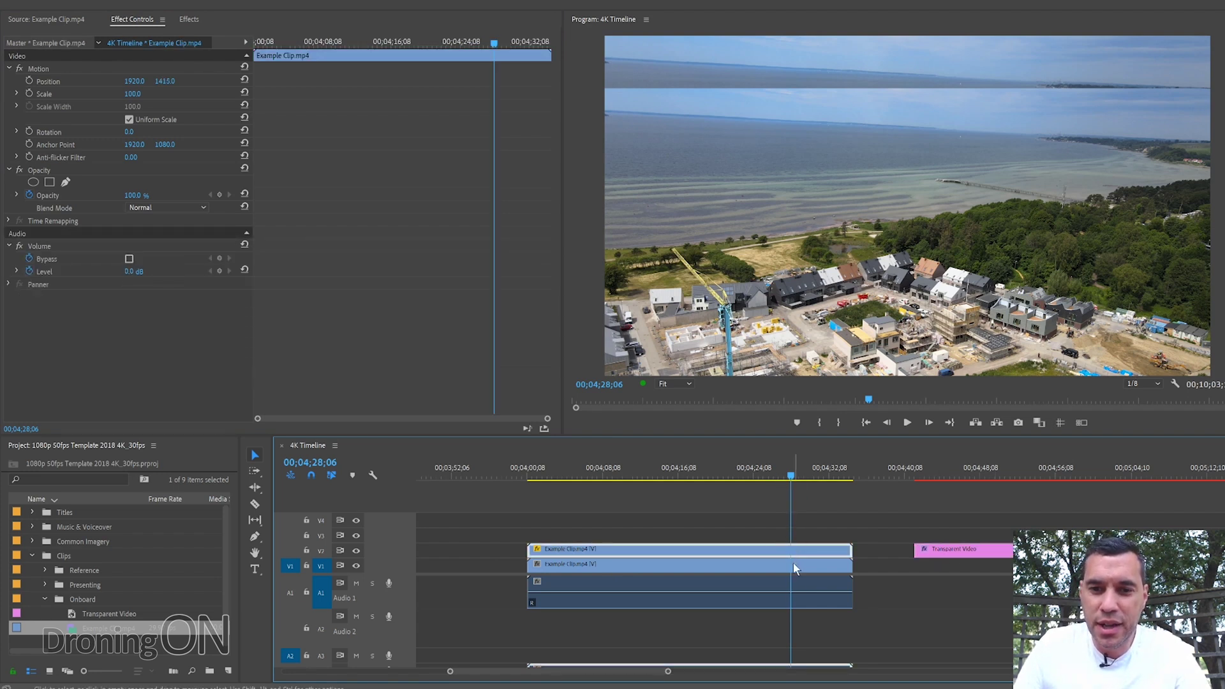
click(794, 563)
click(786, 550)
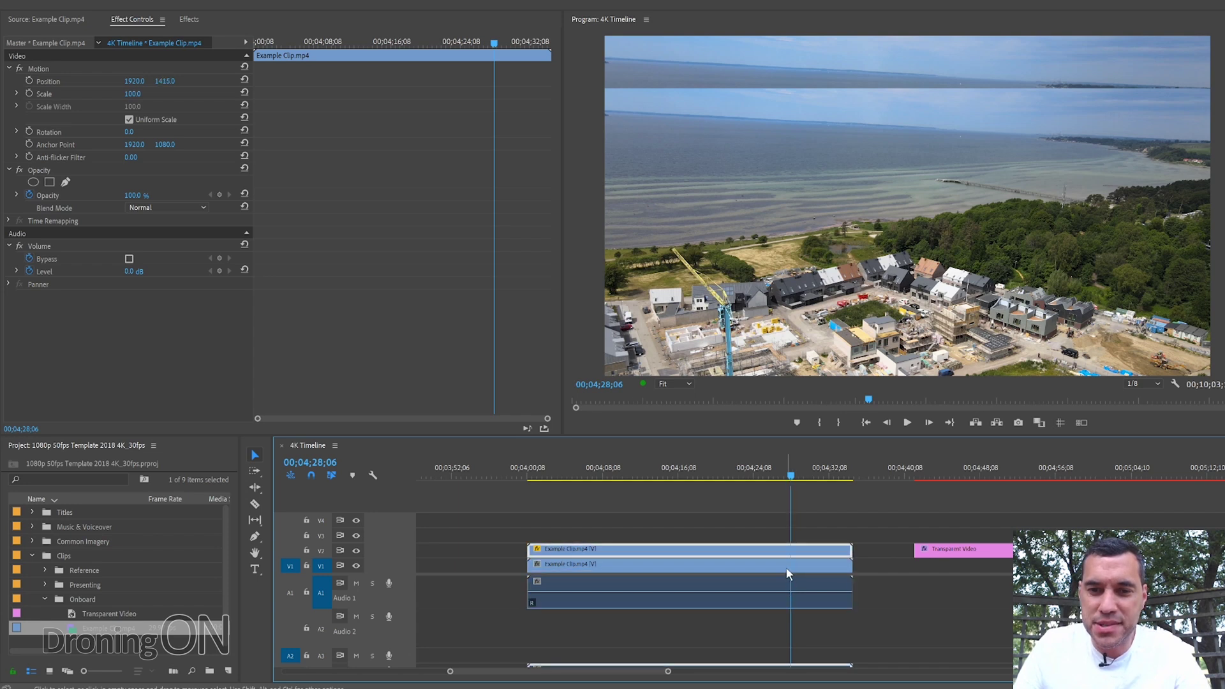
click(787, 567)
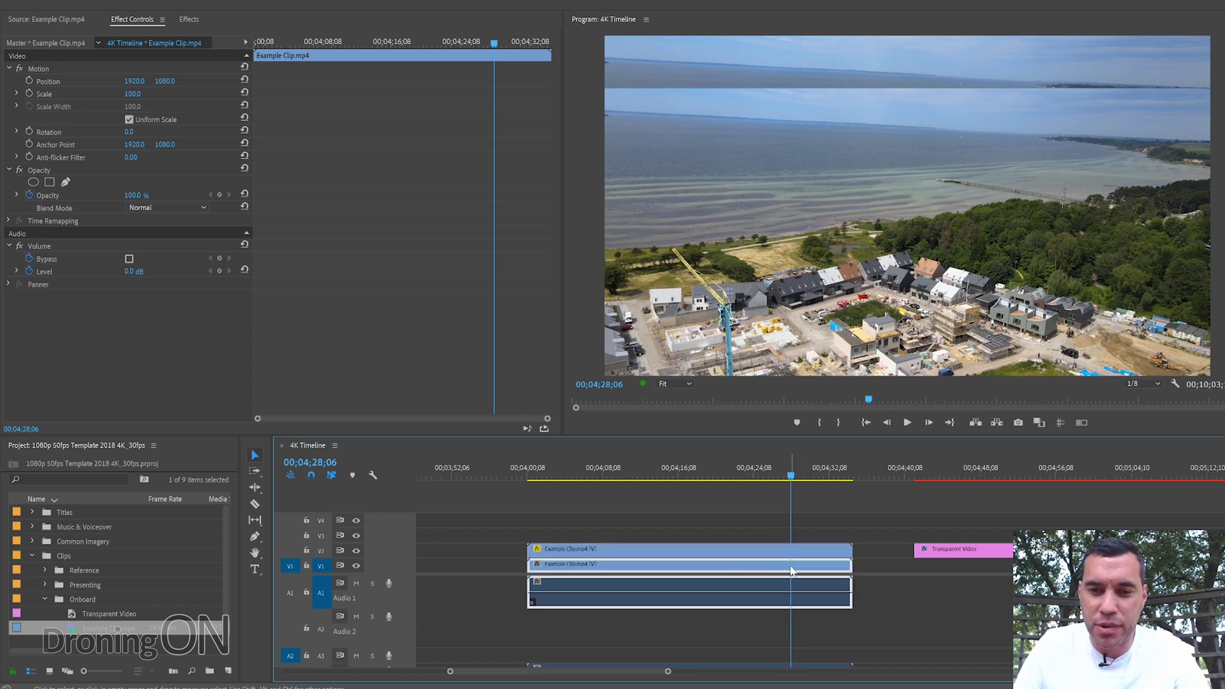
key(ctrl+z)
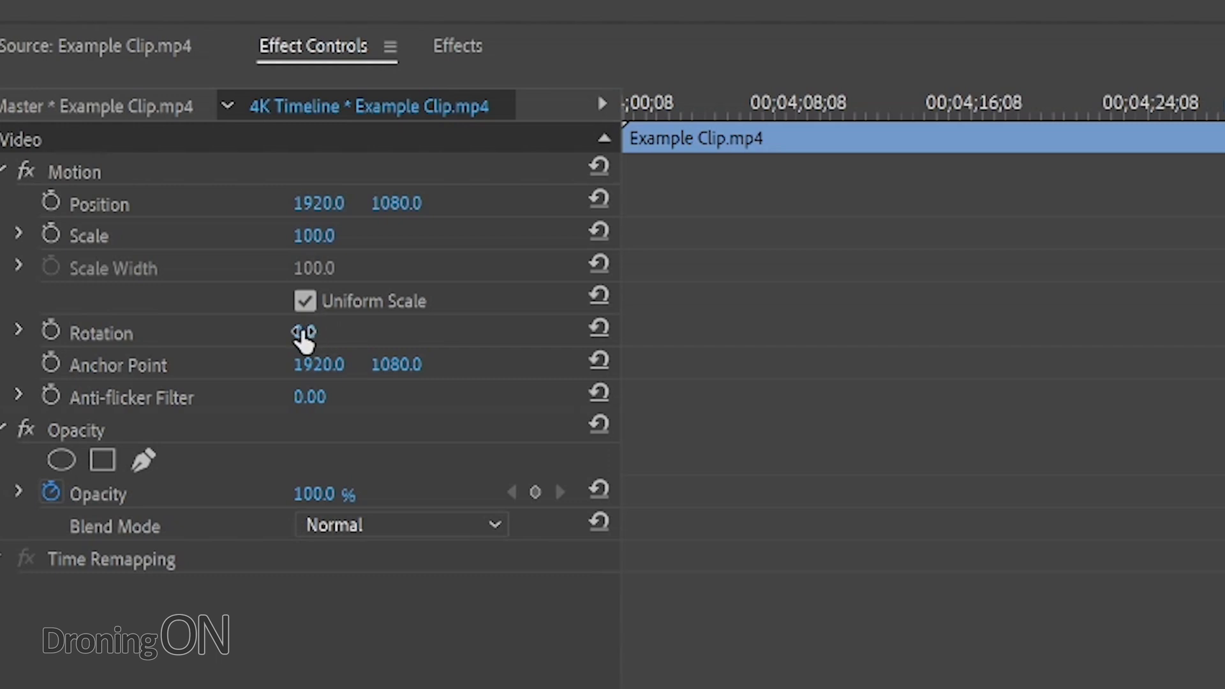
Set the lower drone clip's Rotation to -2.7° to level the horizon
drag(300, 333, 309, 334)
click(309, 332)
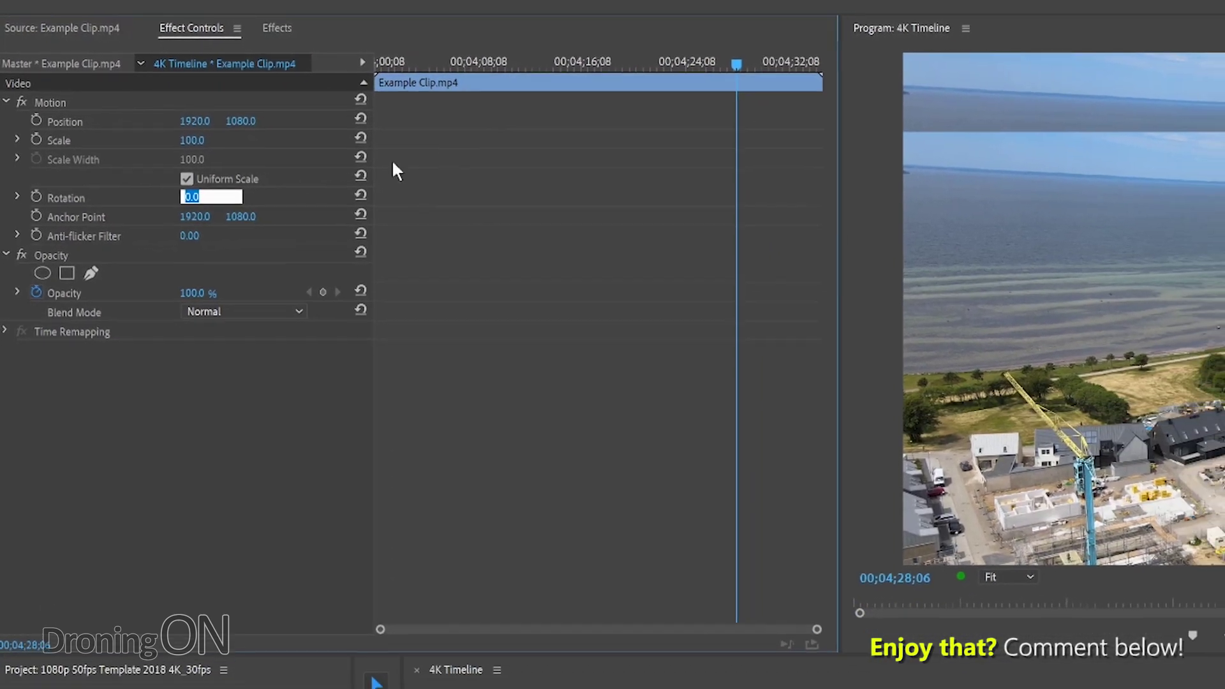
key(Down)
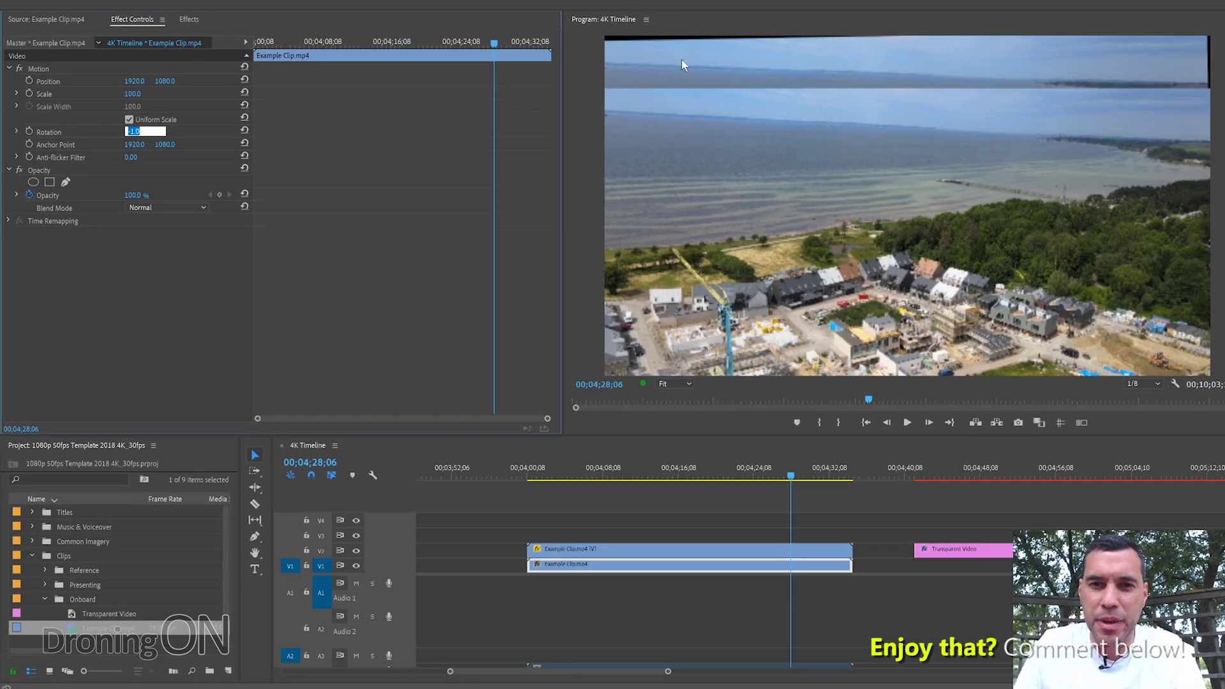
key(Down)
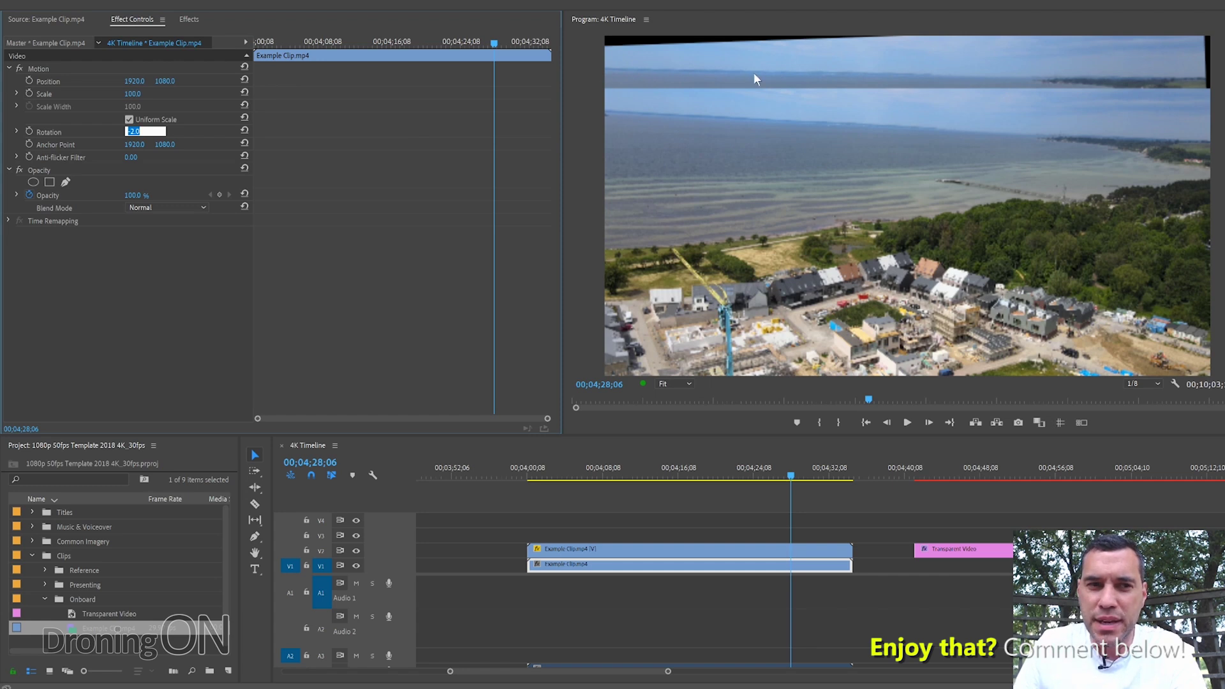
text(-)
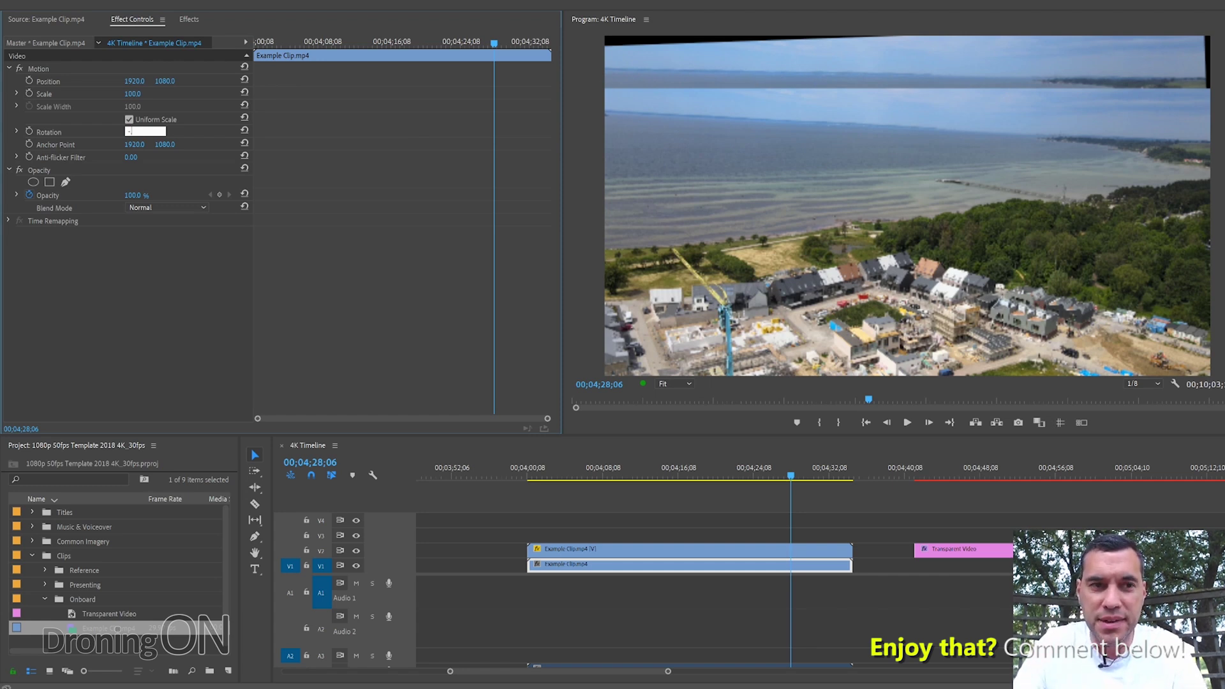
key(Return)
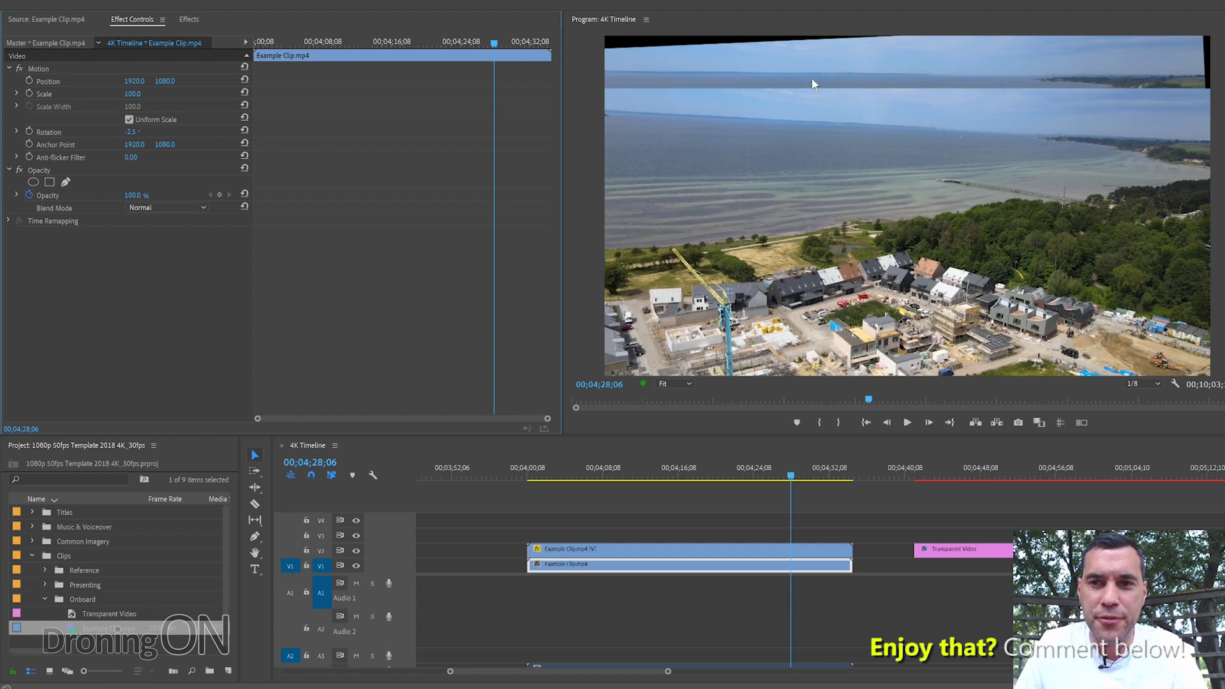
click(131, 132)
text(-2.7)
key(Return)
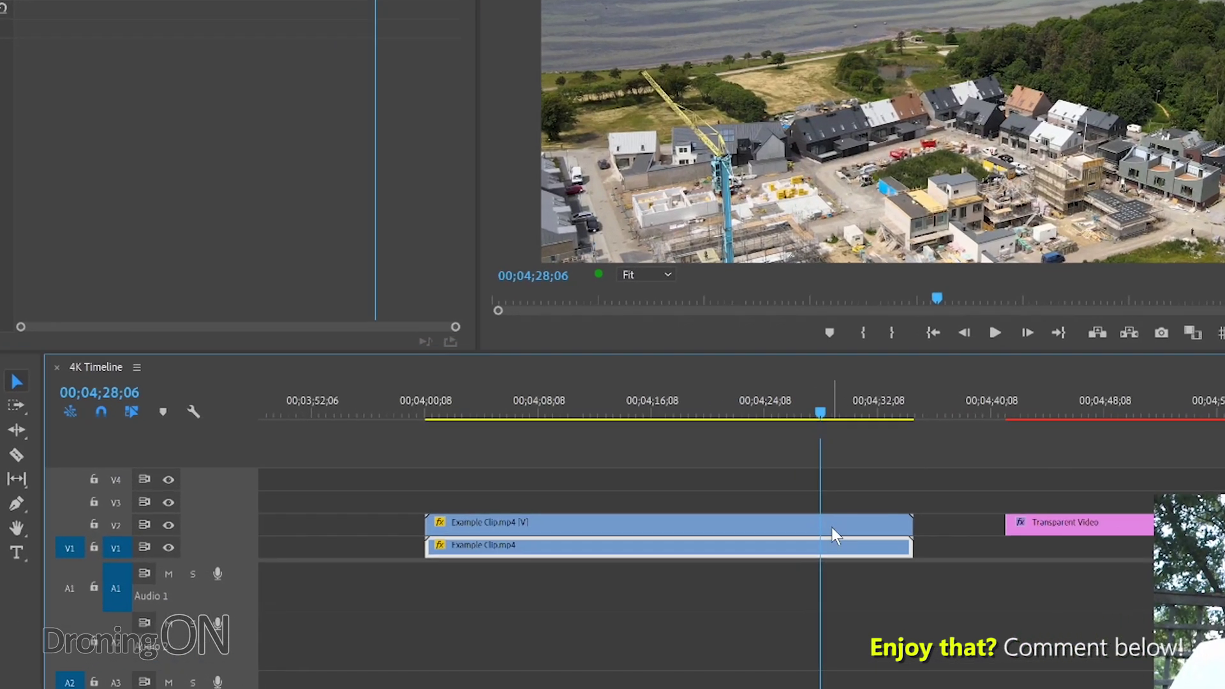
click(799, 551)
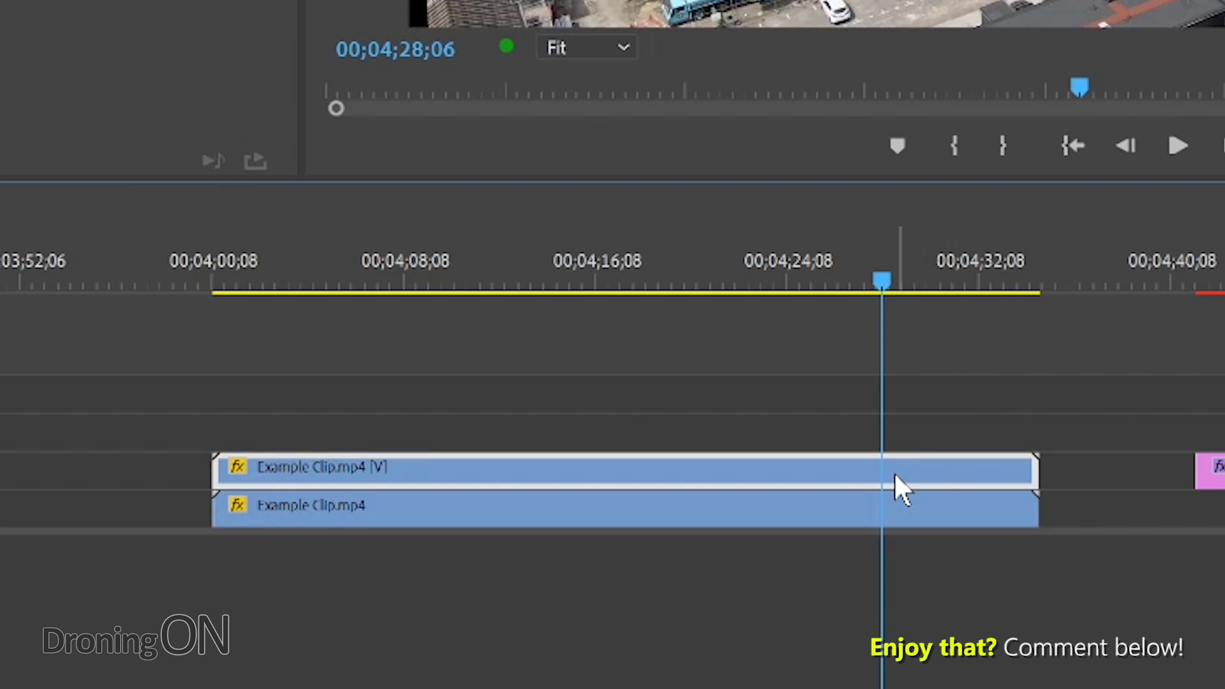
Delete the V2 reference copy of Example Clip.mp4 from the timeline
key(Delete)
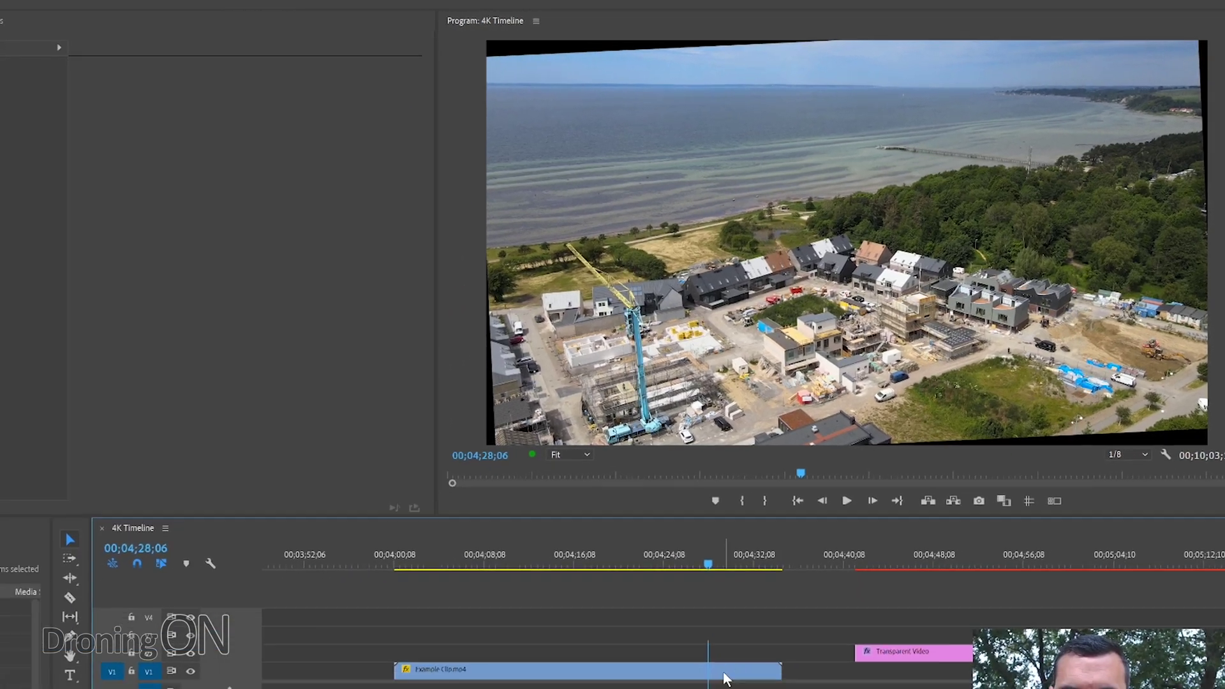
Enlarge the rotated drone clip's Scale to 109%
click(726, 673)
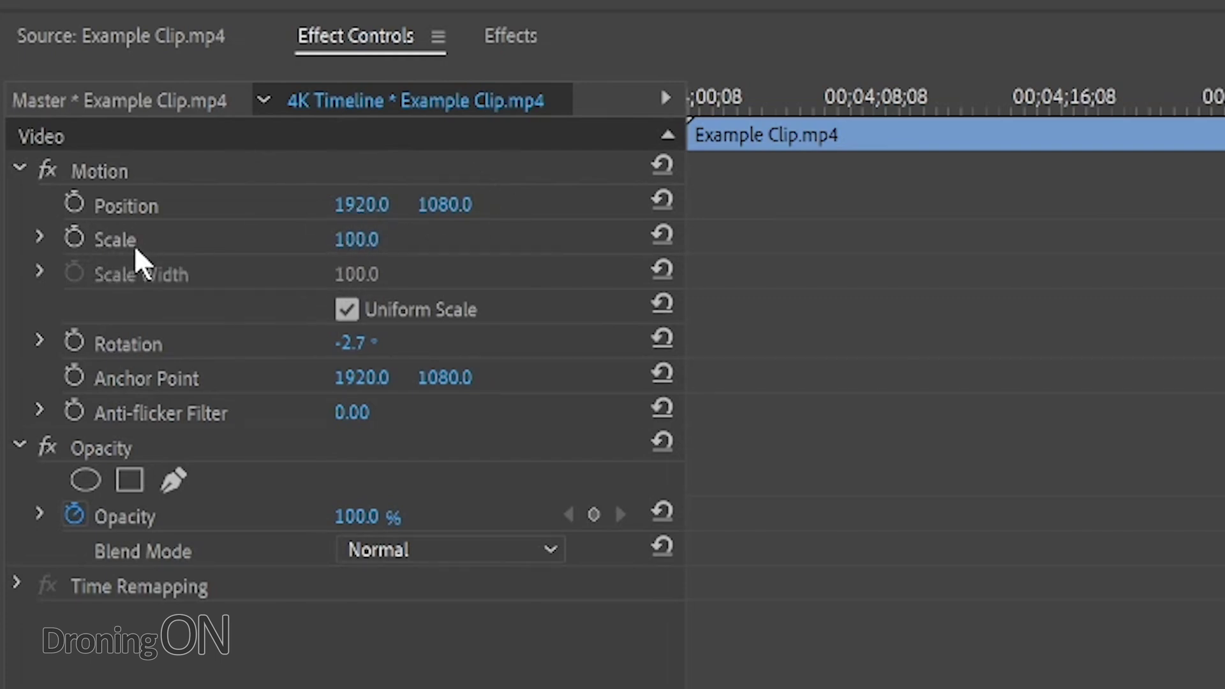
click(379, 231)
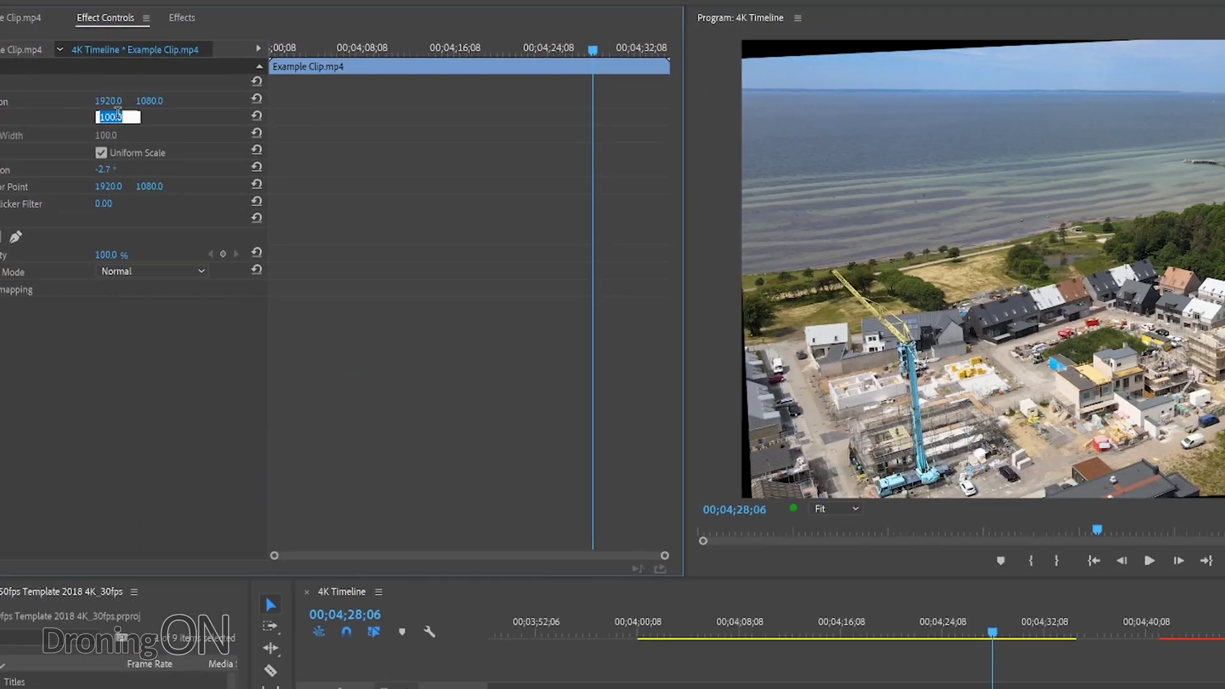
key(Up)
key(Up)
key(Up)
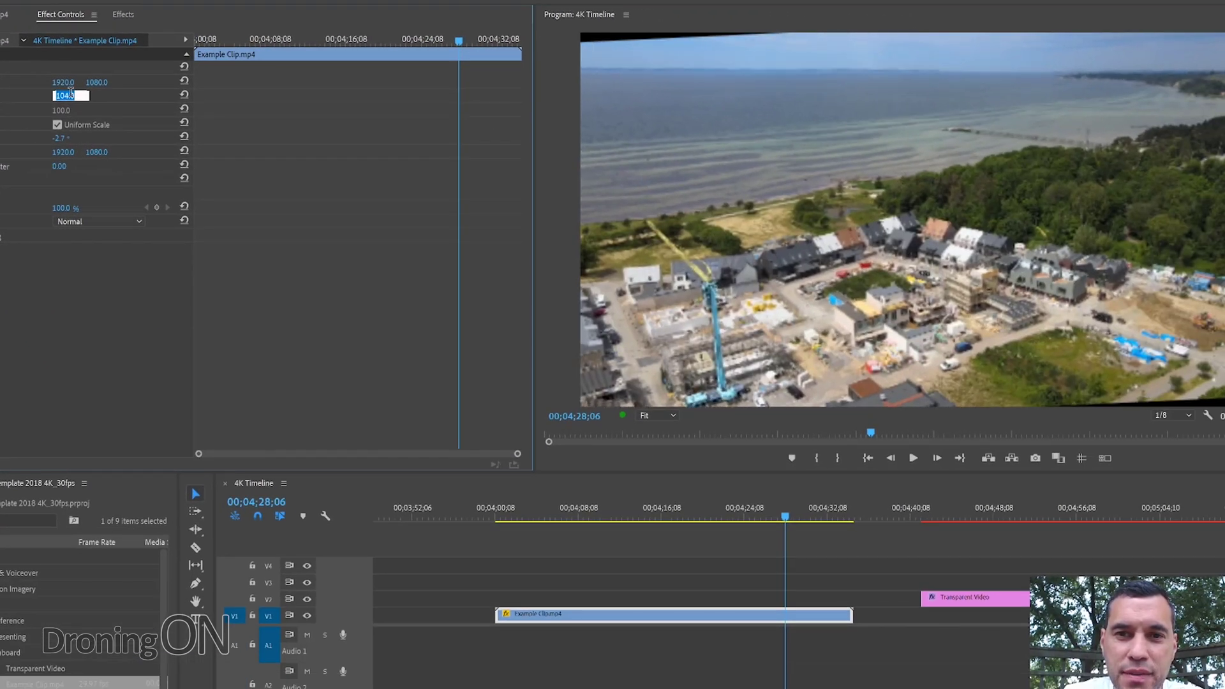
key(Up)
key(Up)
key(Up)
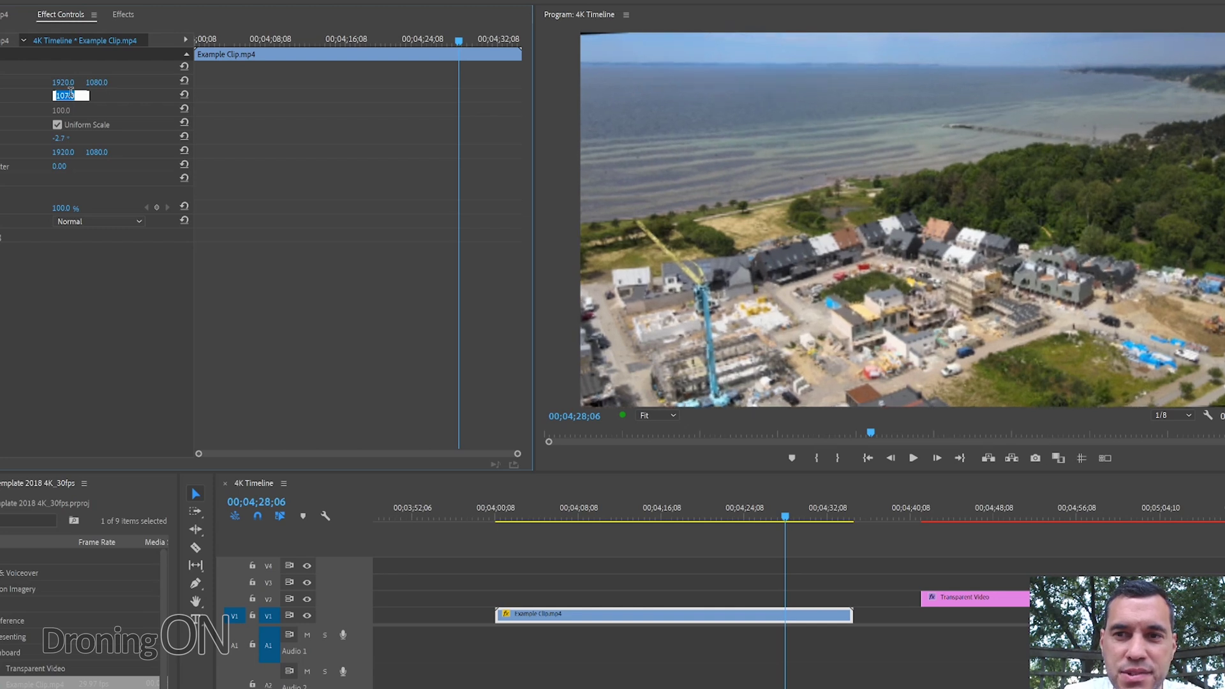
key(Up)
key(Up)
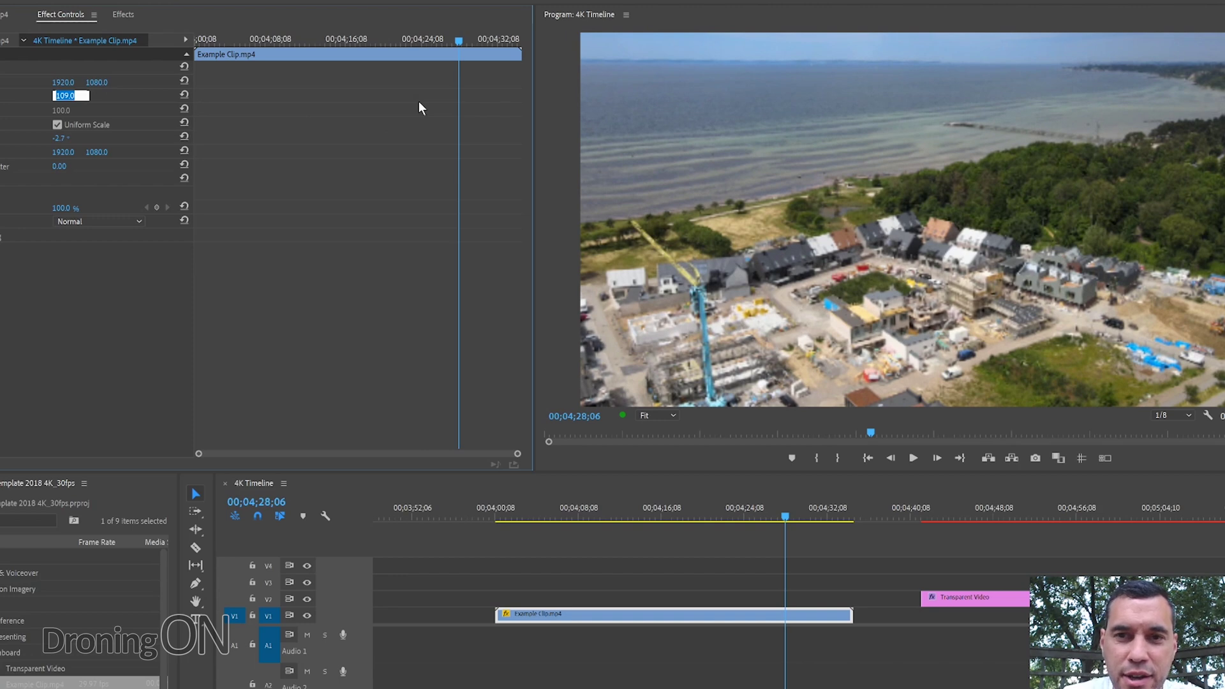
key(Return)
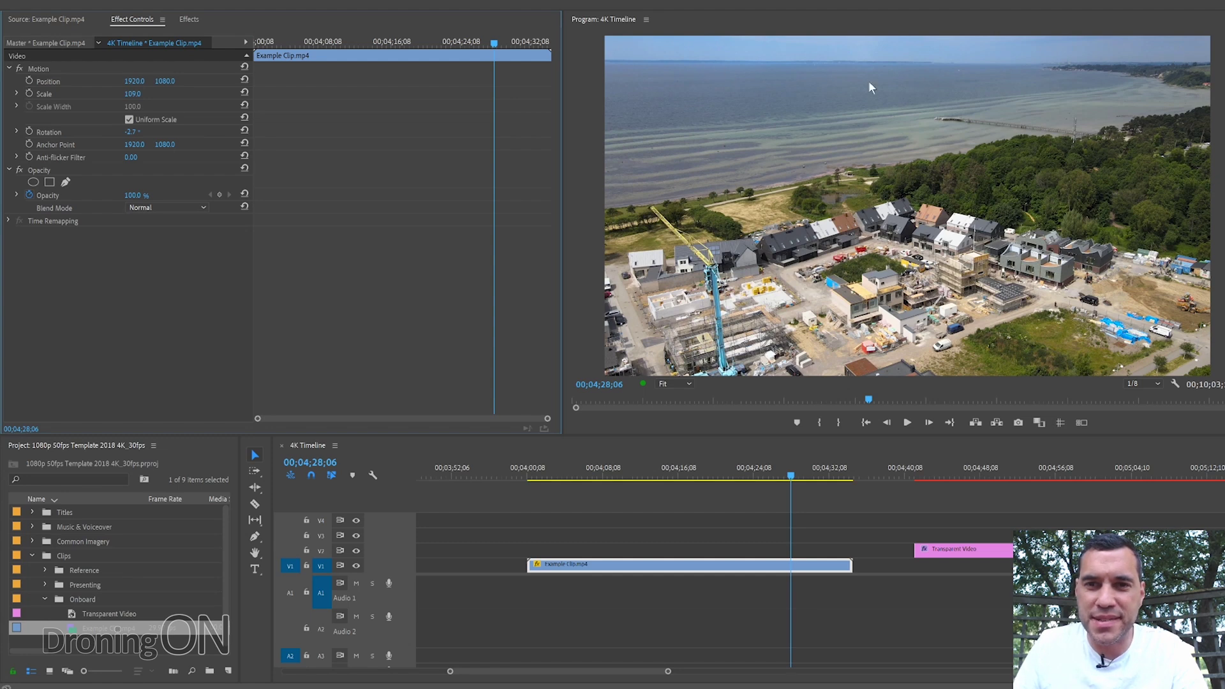
Refine the clip to -2.9° rotation and Scale 110
click(139, 132)
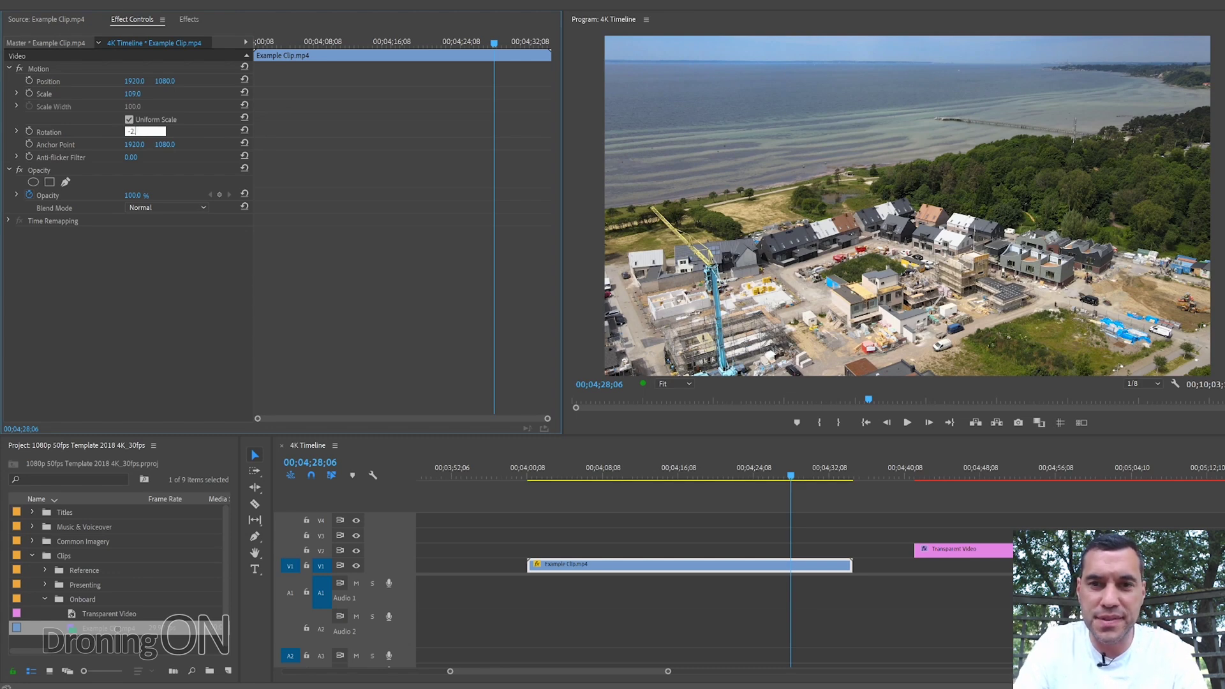
click(529, 173)
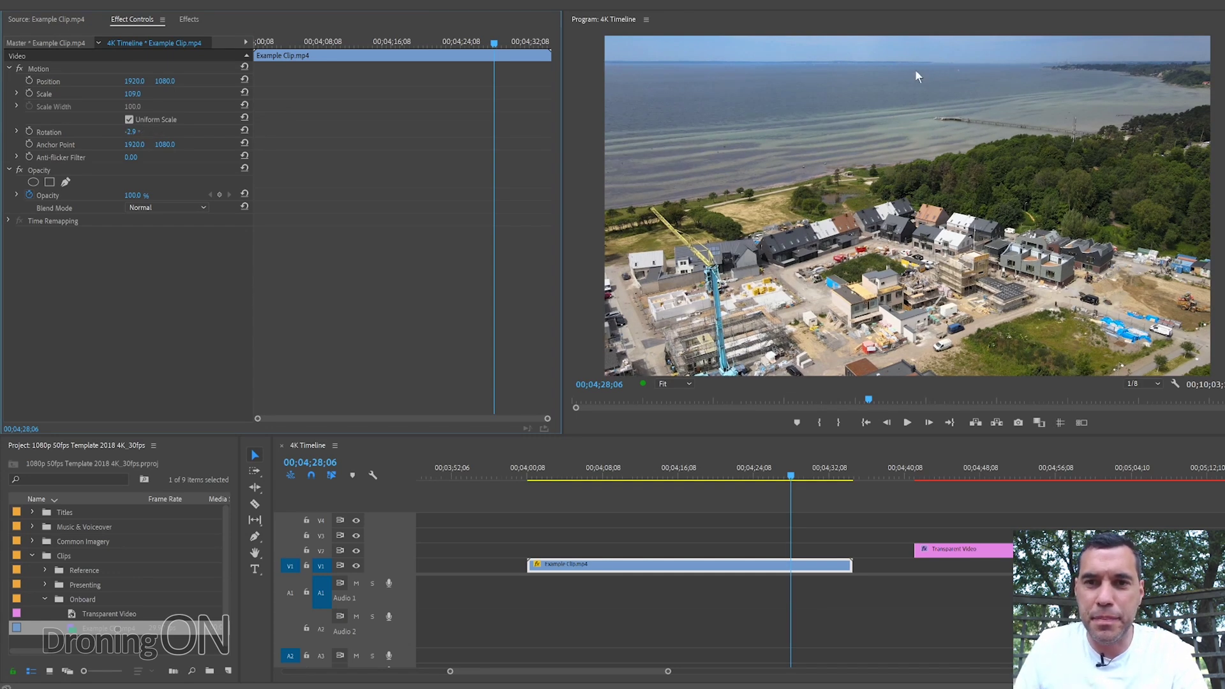
click(142, 94)
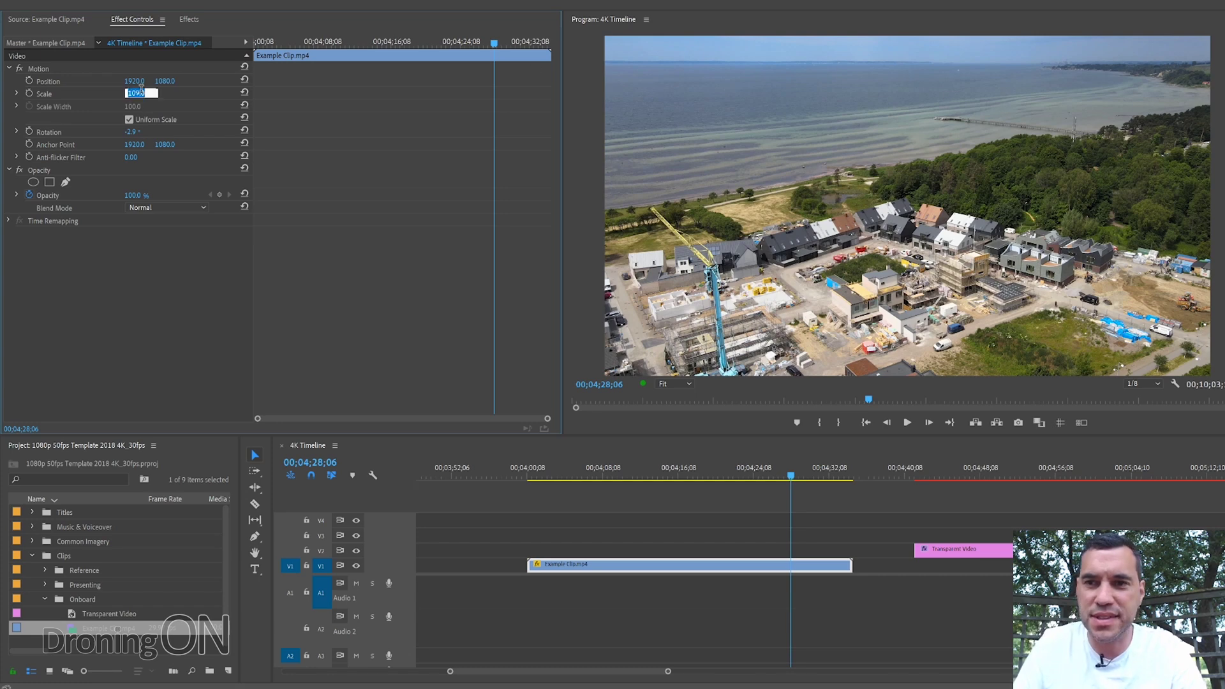
text(110)
key(Return)
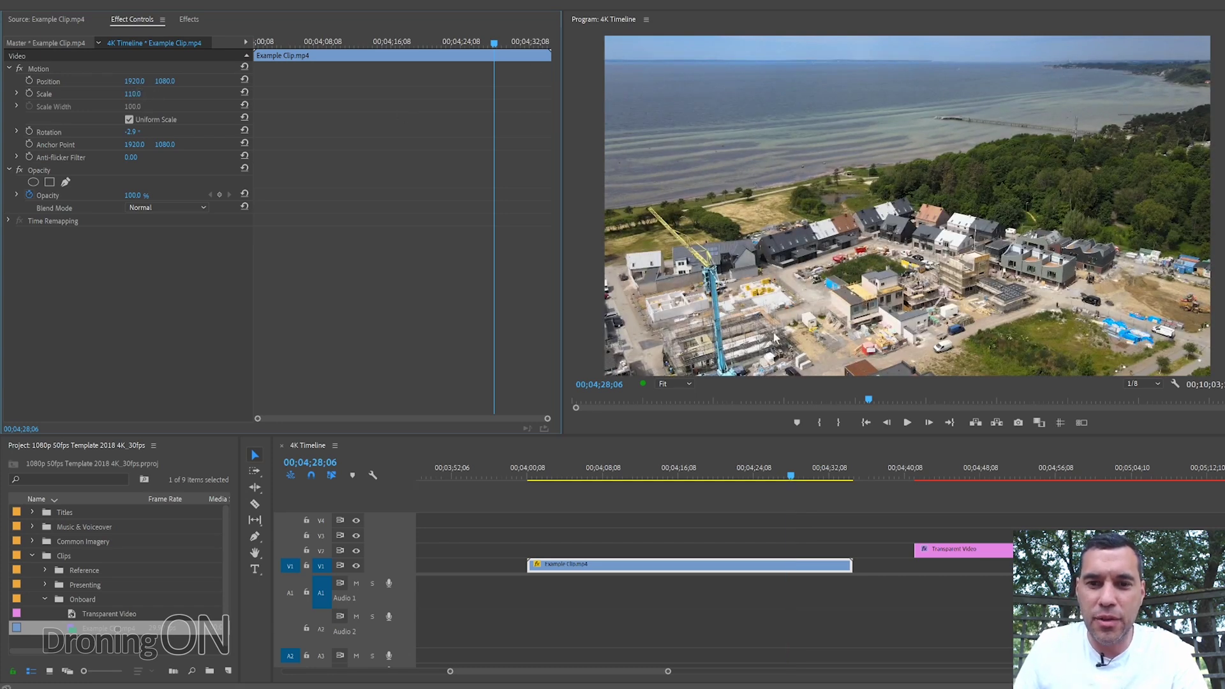
drag(794, 472, 820, 475)
drag(135, 96, 208, 104)
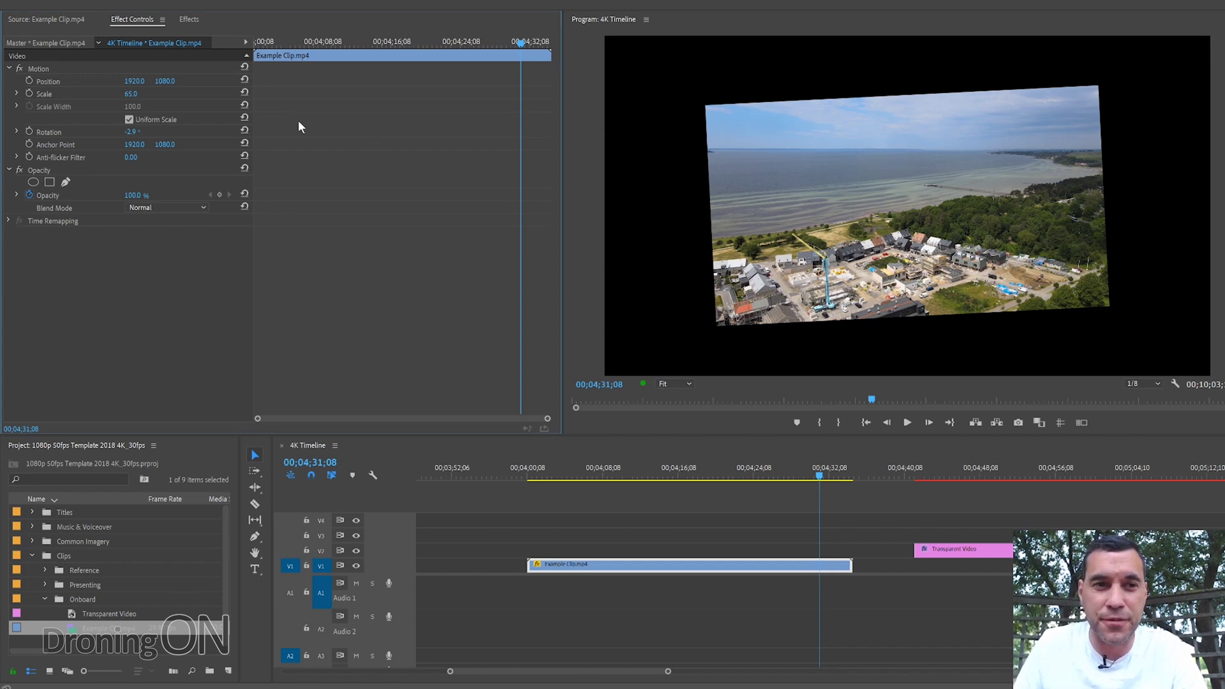
drag(163, 102, 543, 194)
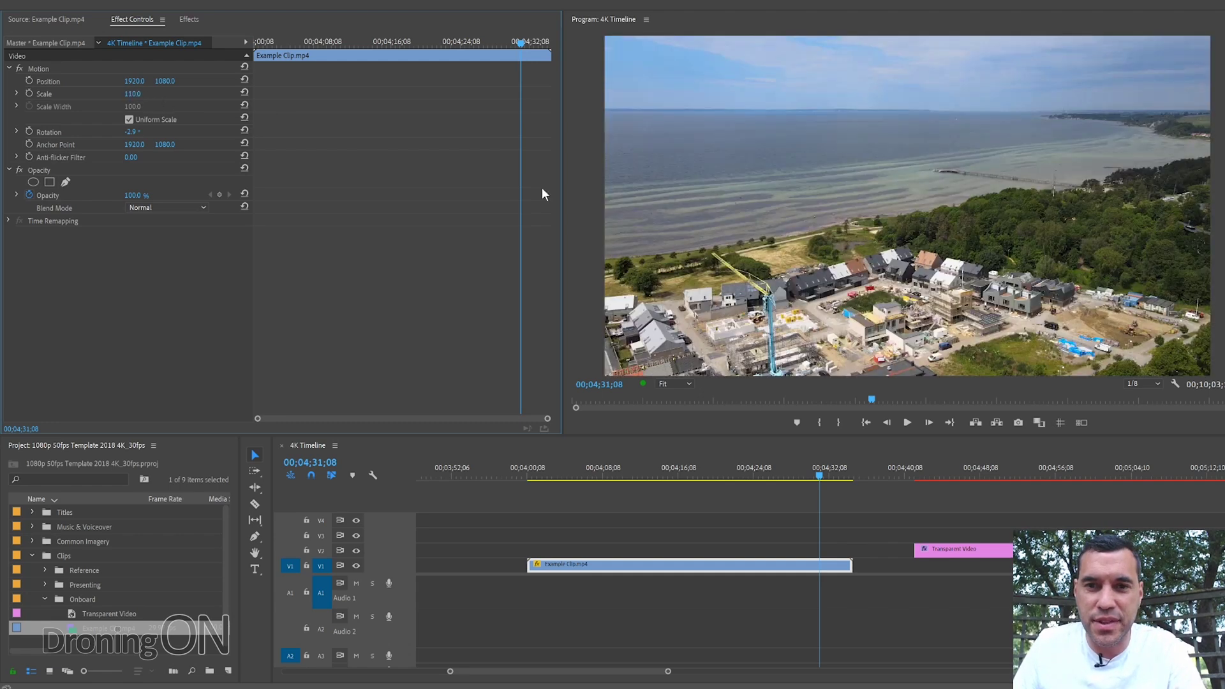
click(700, 476)
click(907, 422)
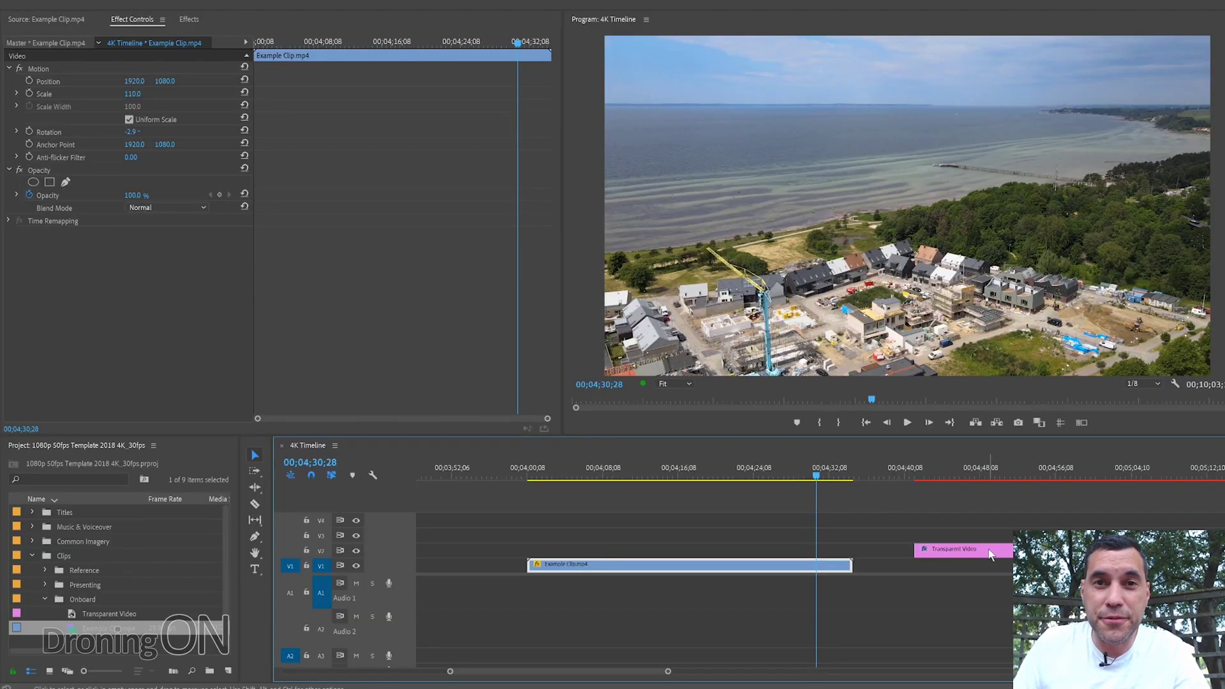
Reset the drone clip to Scale 100 and 0° rotation, then drag the grid clip over it
click(244, 93)
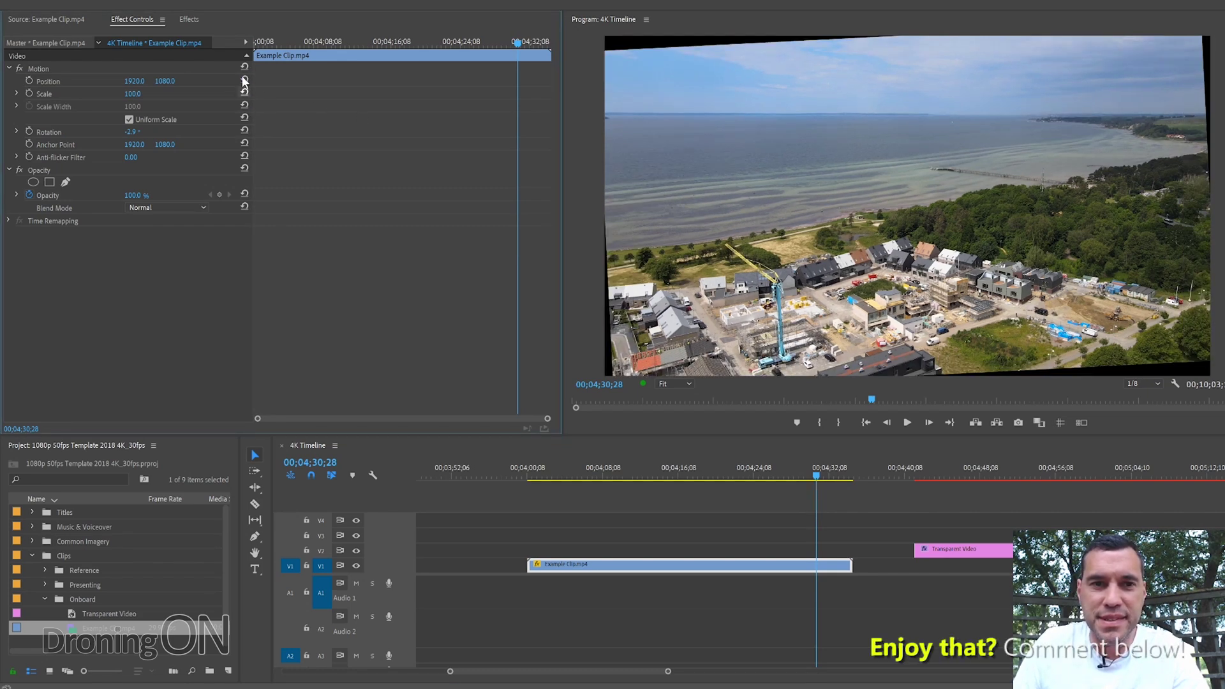
click(243, 131)
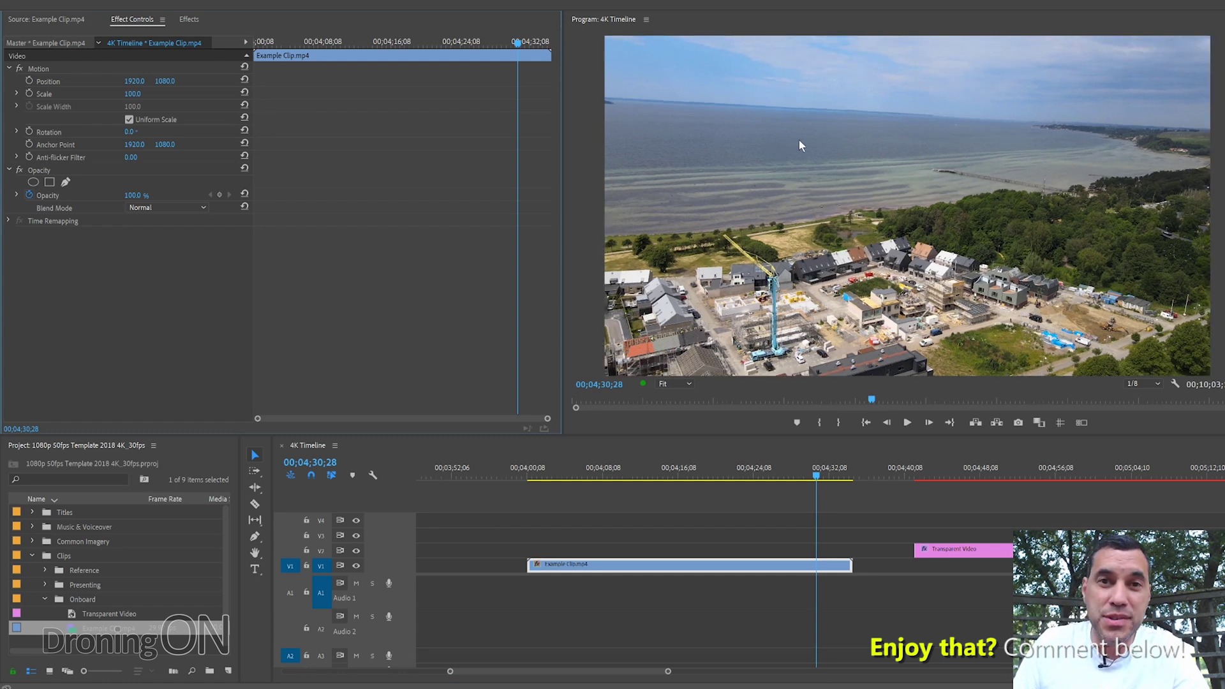
drag(1015, 550, 631, 553)
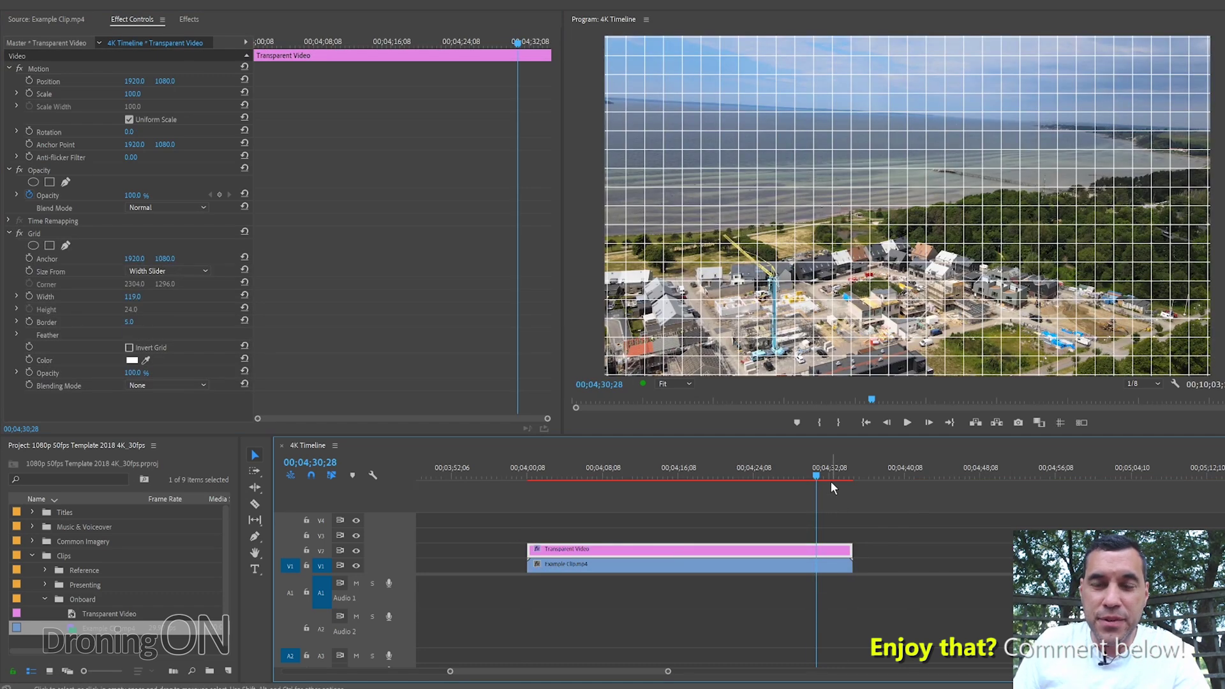
Rotate the drone clip to -3.0° against the grid overlay, then move the grid clip off it
click(830, 481)
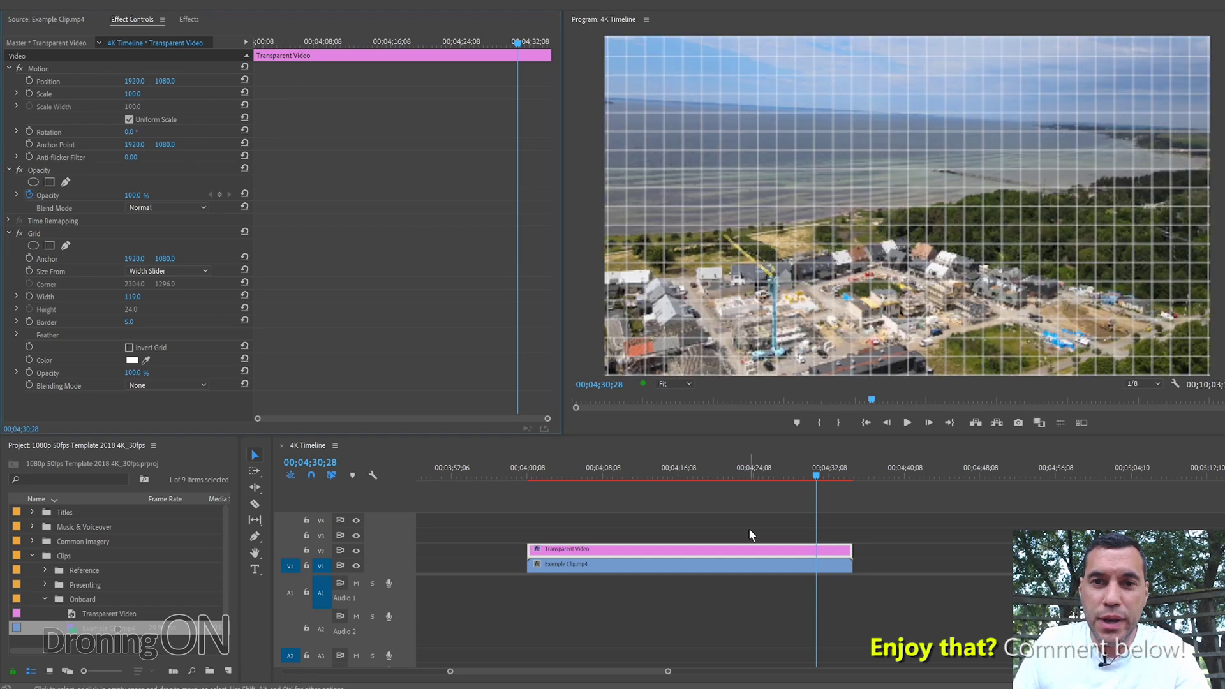
click(766, 567)
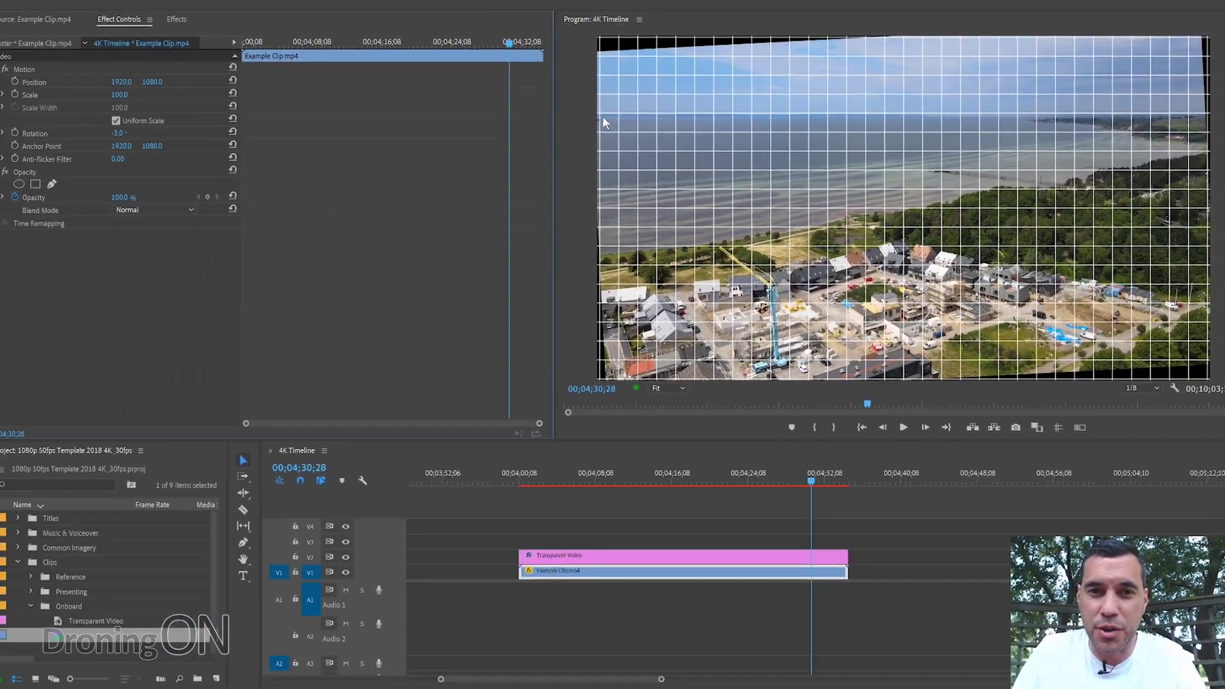
drag(561, 553, 945, 556)
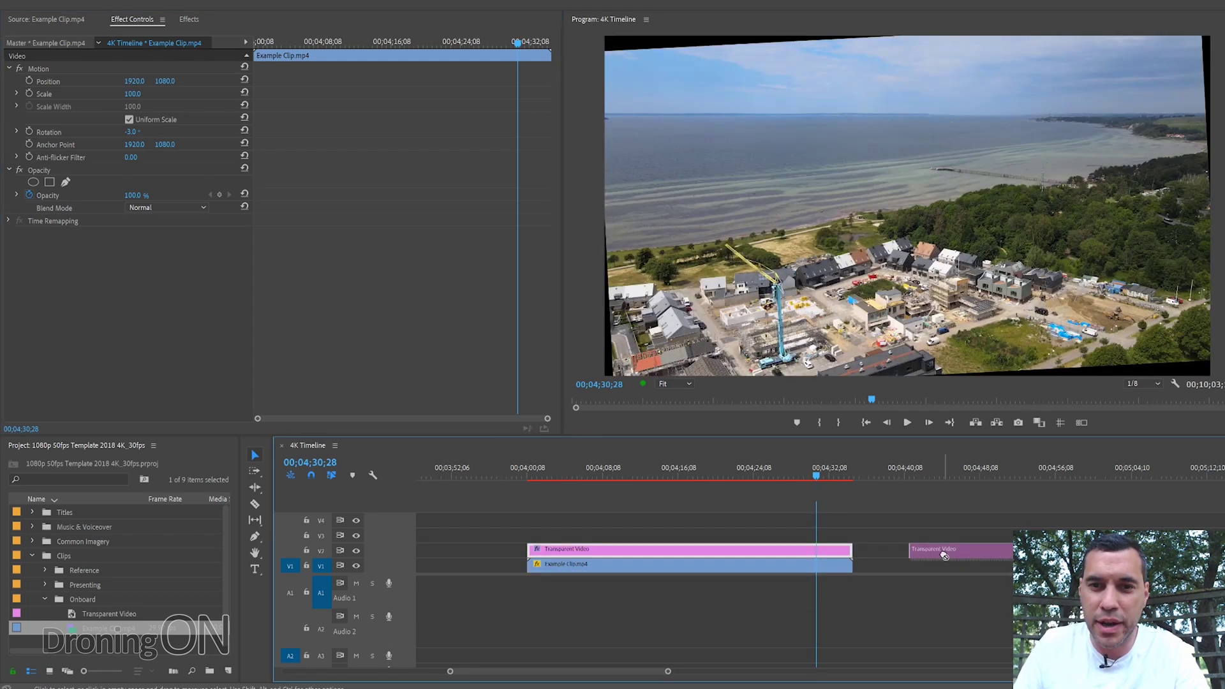
click(810, 566)
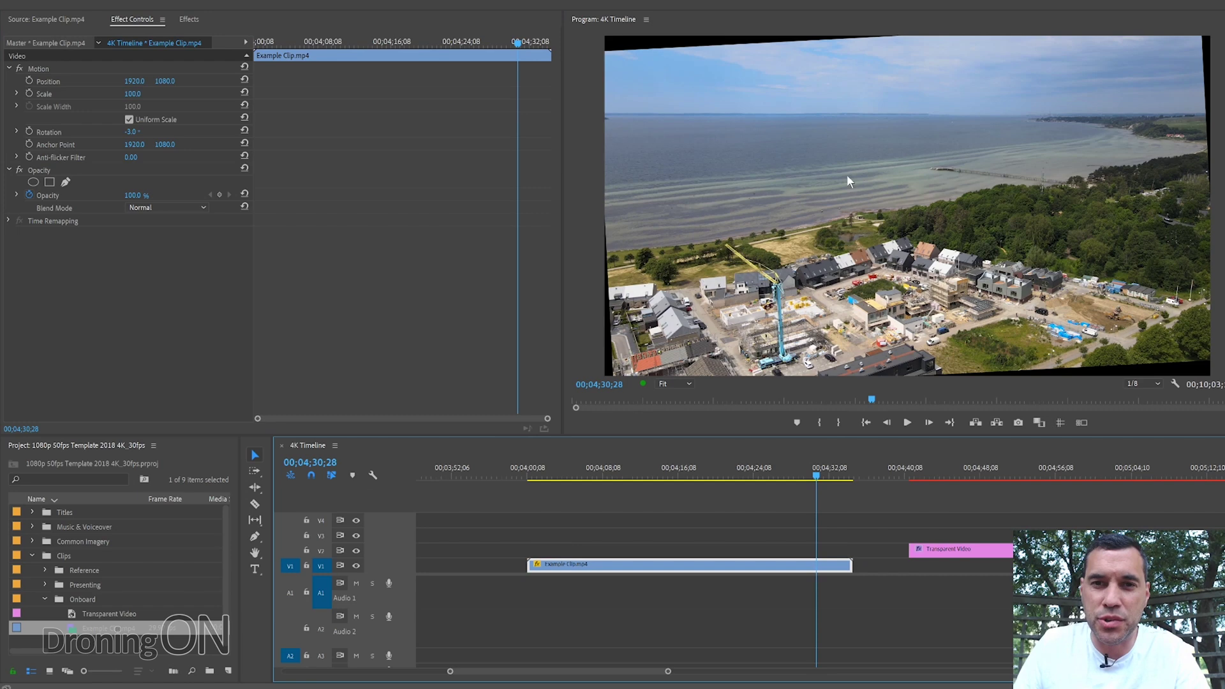
Raise the drone clip's Scale to 110 to hide the black corners, then lay the grid clip back over it
click(136, 93)
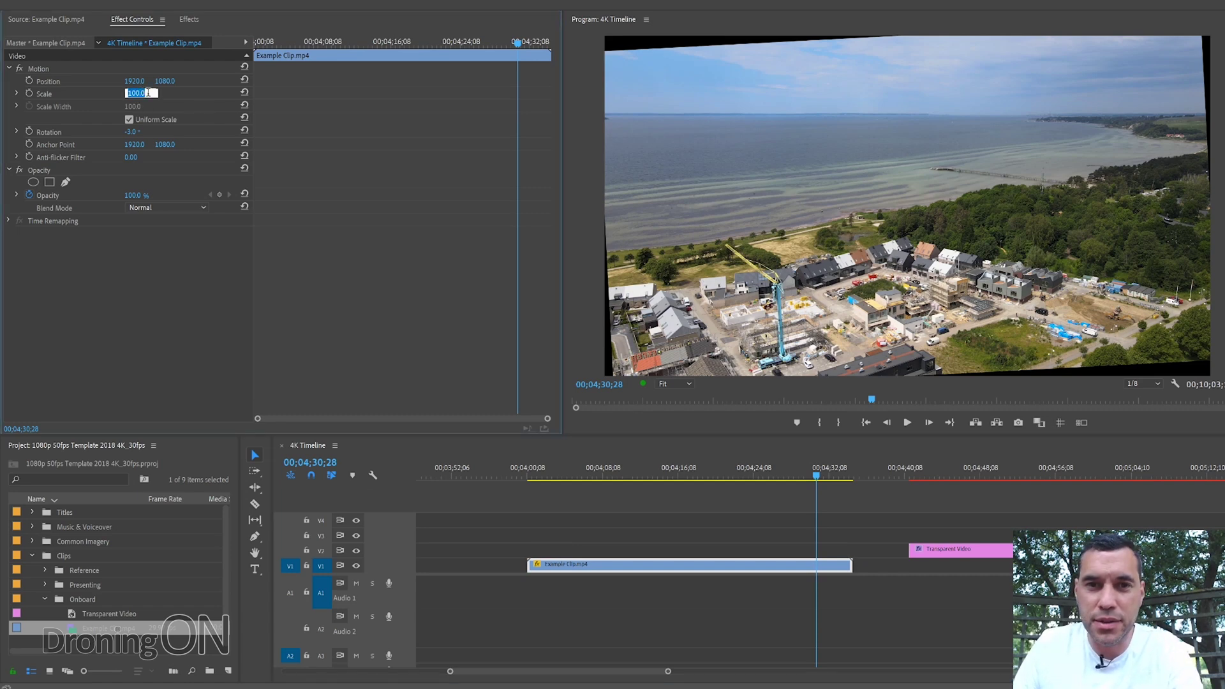
key(Up)
key(Up)
key(Up)
key(Up)
key(Up)
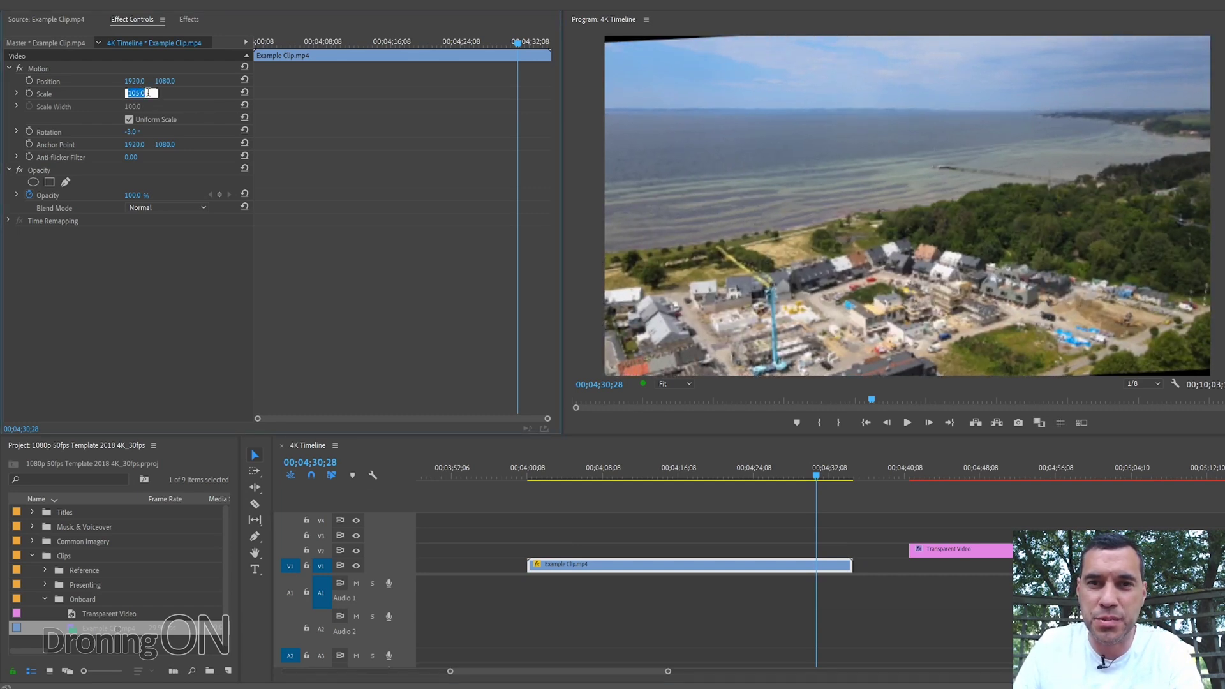
key(Down)
key(Down)
key(Down)
key(Down)
key(Down)
key(Return)
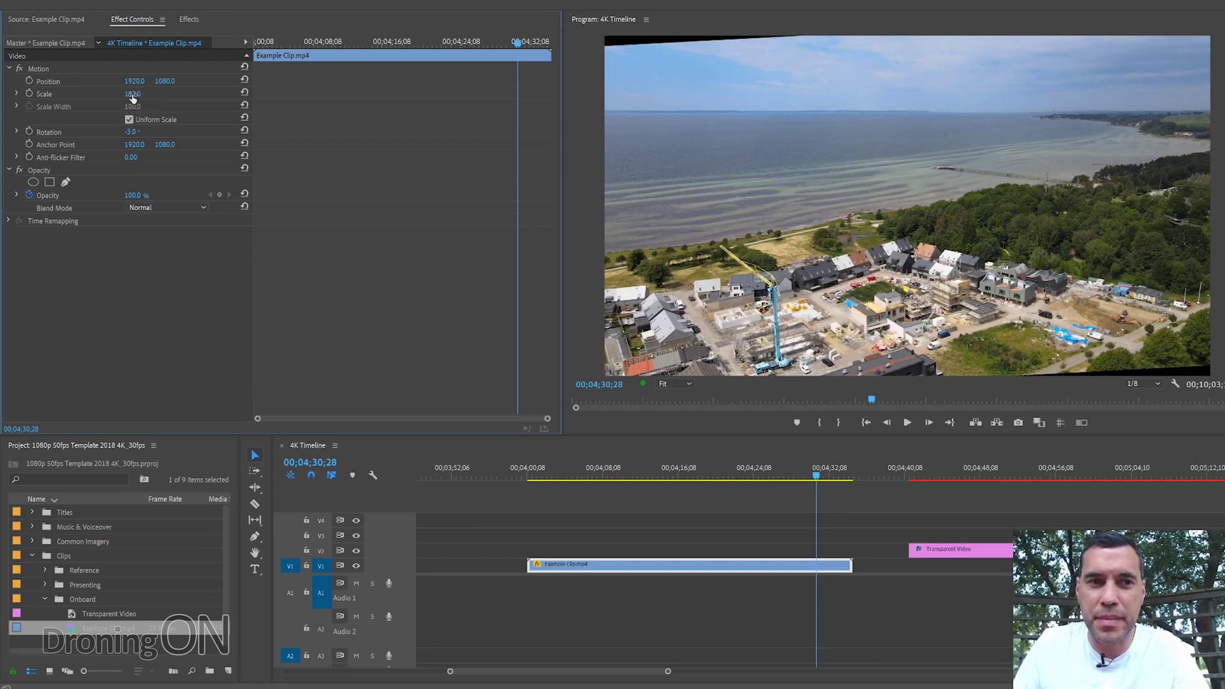
mouse_move(133, 97)
mouse_down()
mouse_move(96, 97)
mouse_move(166, 97)
mouse_move(115, 97)
mouse_move(142, 94)
mouse_up()
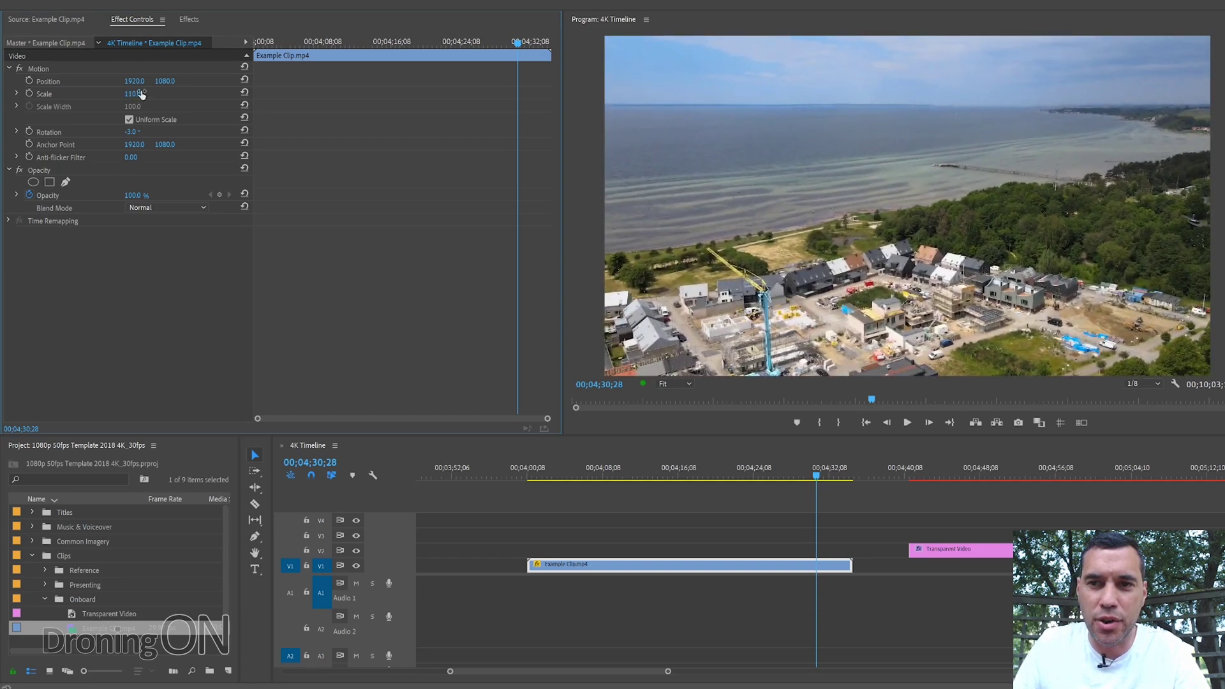
mouse_move(817, 476)
mouse_down()
mouse_move(737, 478)
mouse_move(822, 480)
mouse_move(768, 480)
mouse_move(808, 480)
mouse_up()
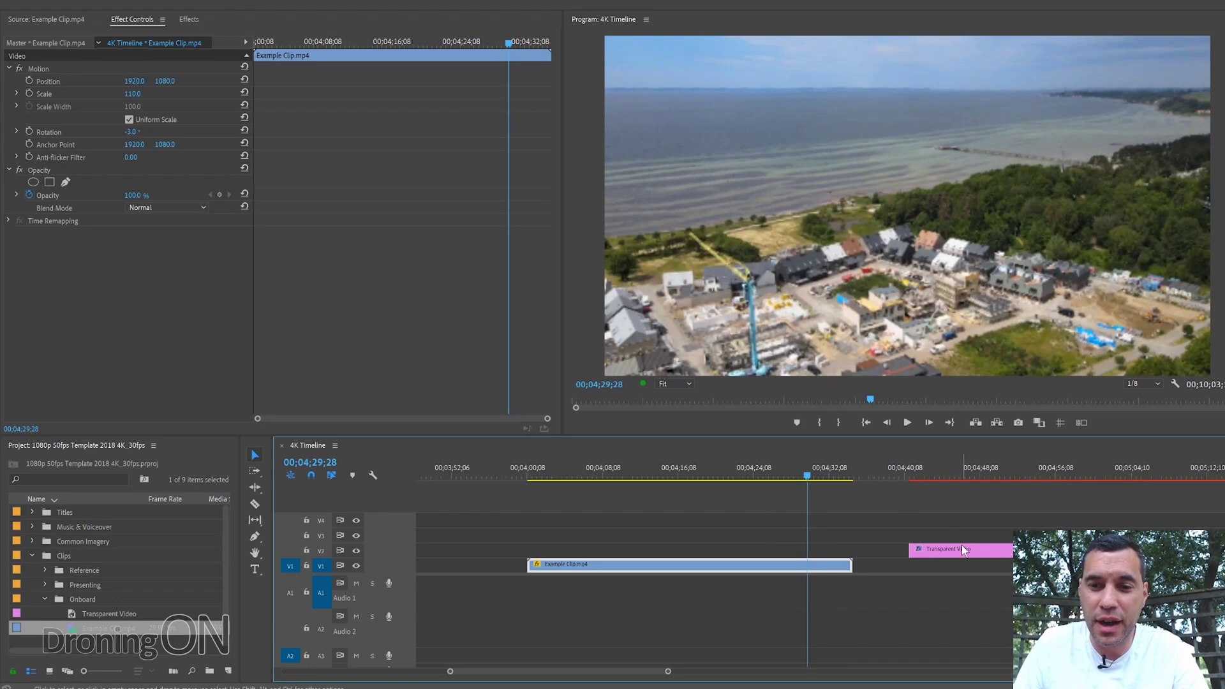
drag(963, 550, 575, 552)
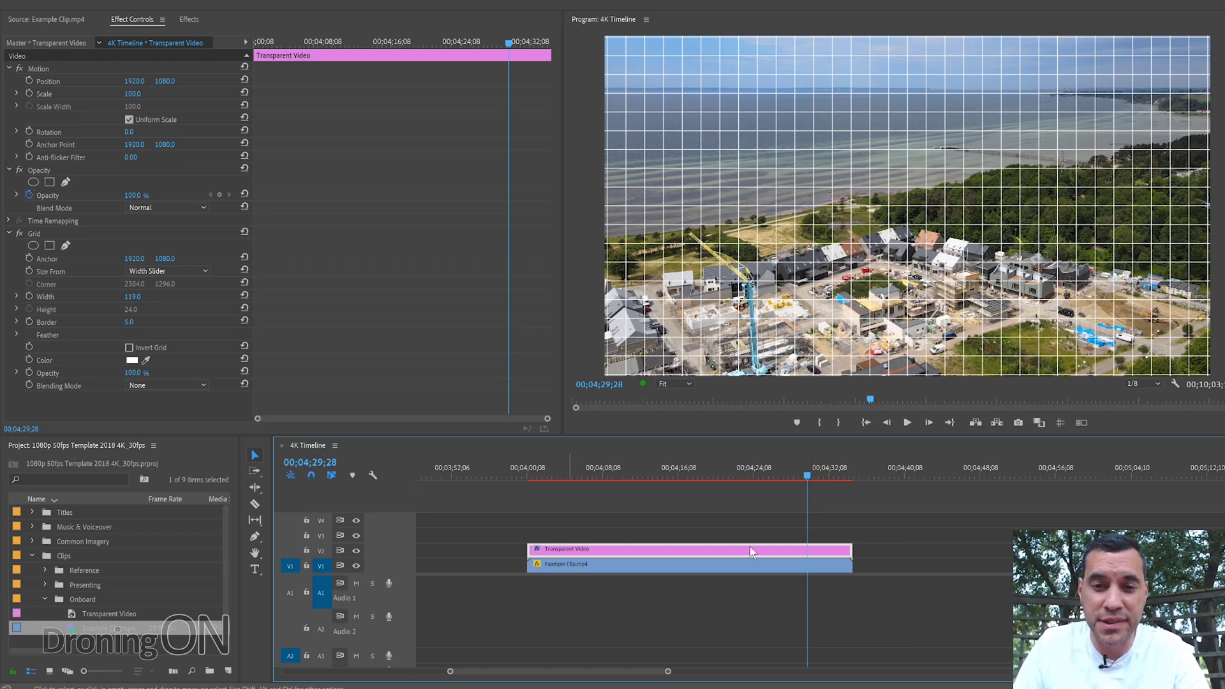
Slide the Transparent Video grid clip right along the timeline, off the drone clip
drag(751, 552, 1087, 537)
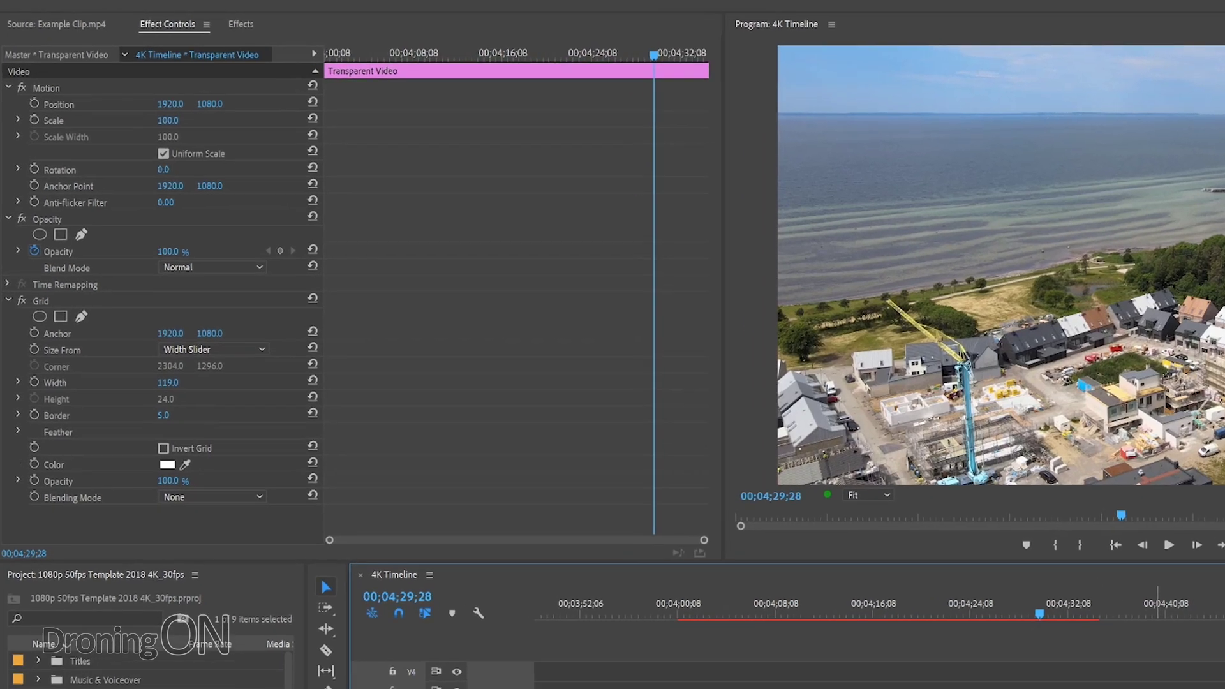